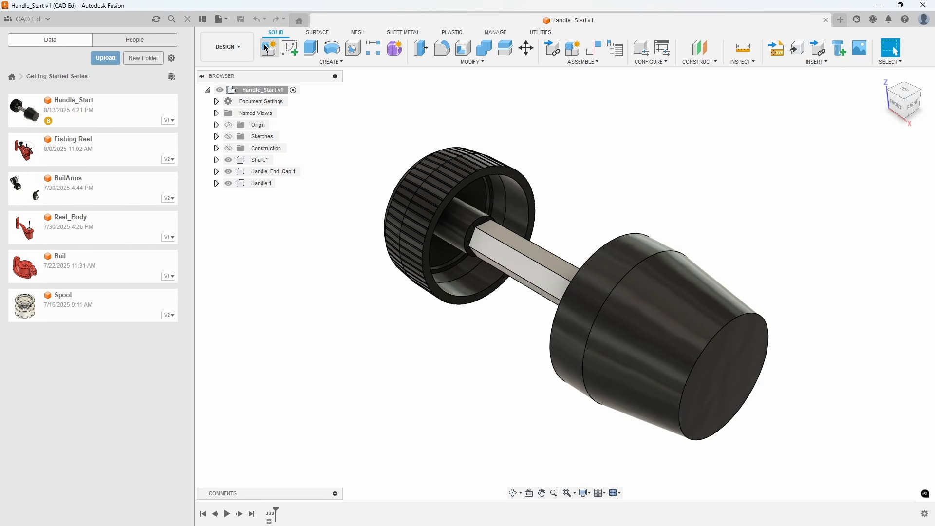
Close the data panel and activate the Handle component.
{"action": "left_click", "coordinate": [187, 19]}
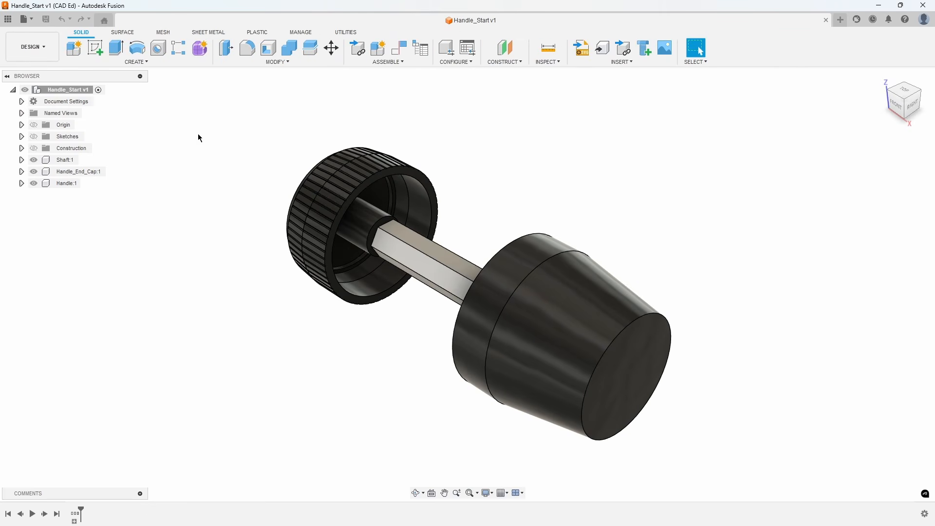
{"action": "left_click", "coordinate": [87, 185]}
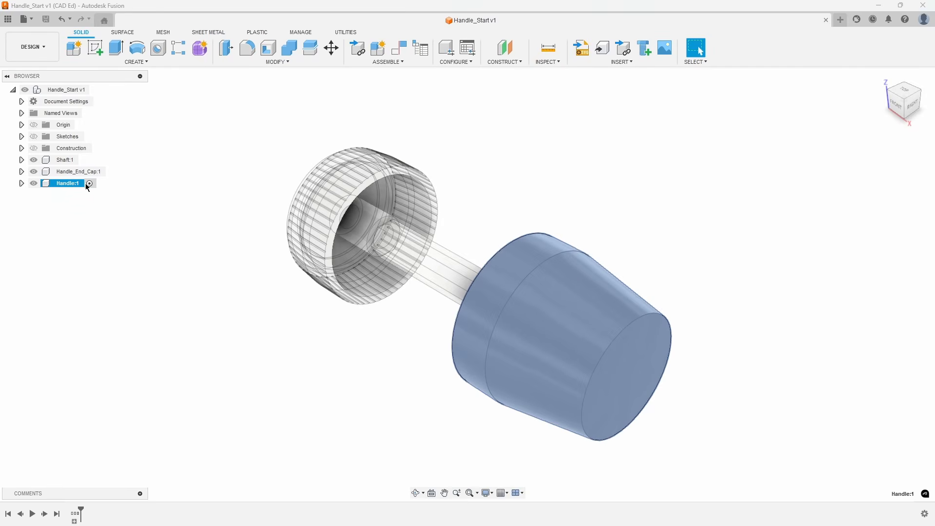
{"action": "left_click", "coordinate": [144, 203]}
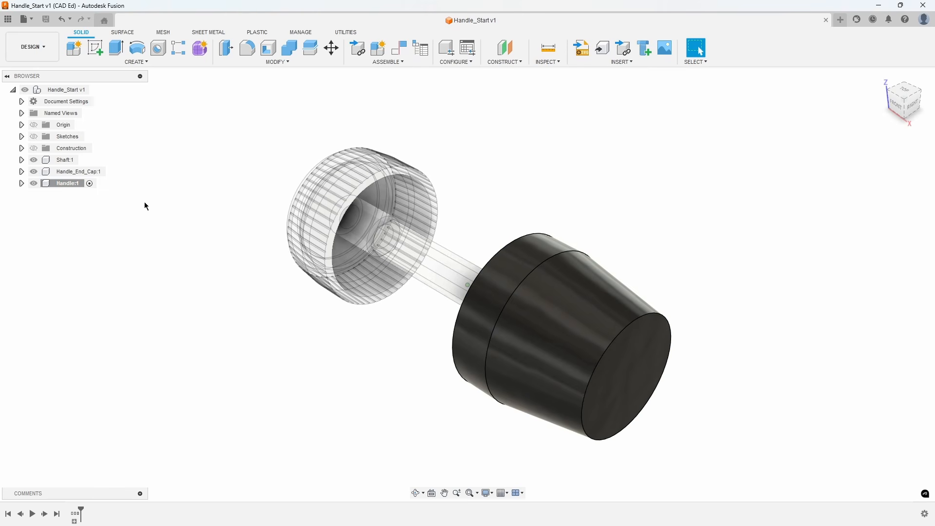
Extrude the flat face at the handle's narrow end outward by 13 mm, joining it to the body.
{"action": "middle_click_drag", "start_coordinate": [145, 202], "coordinate": [363, 325], "text": "shift"}
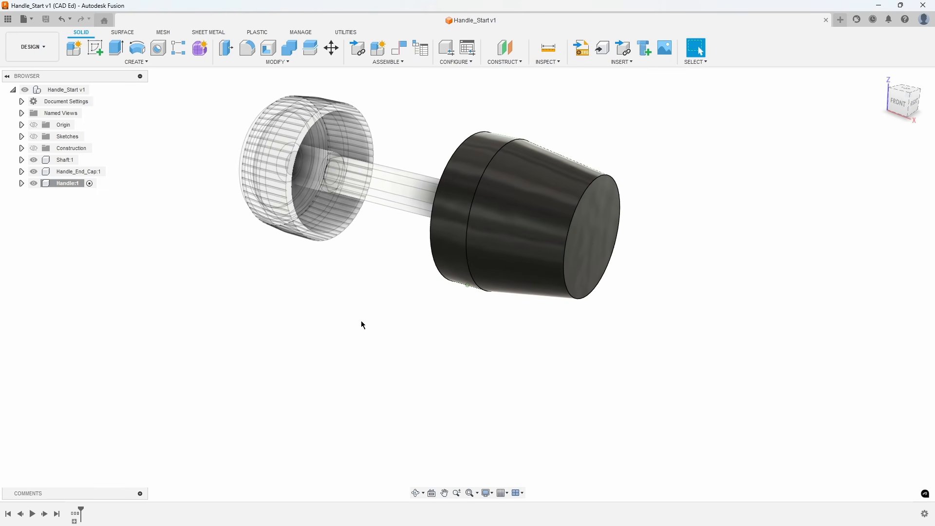
{"action": "right_click", "coordinate": [597, 234]}
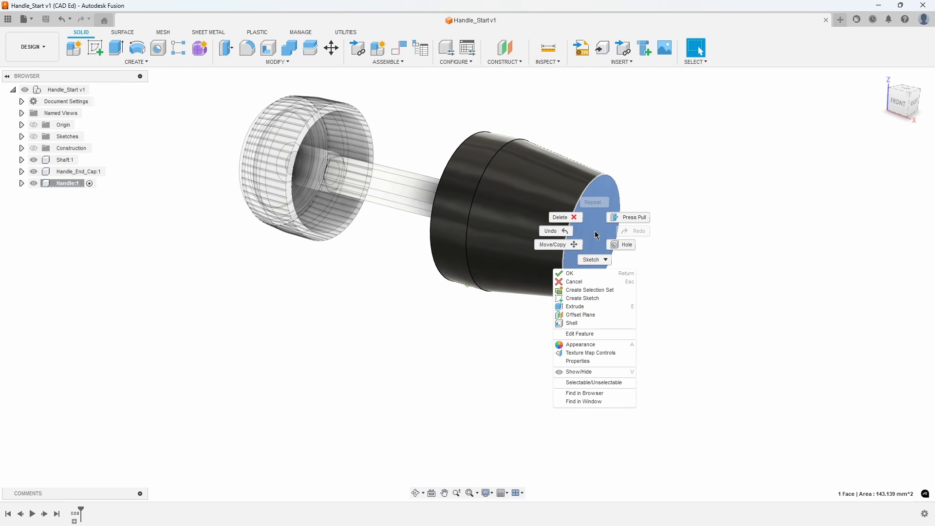
{"action": "left_click", "coordinate": [595, 305]}
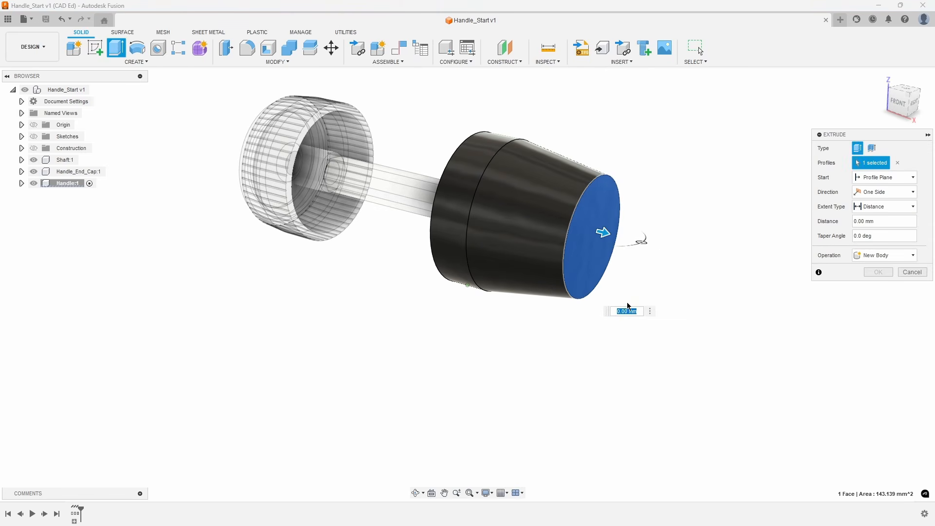
{"action": "type", "text": "13"}
{"action": "key", "text": "Return"}
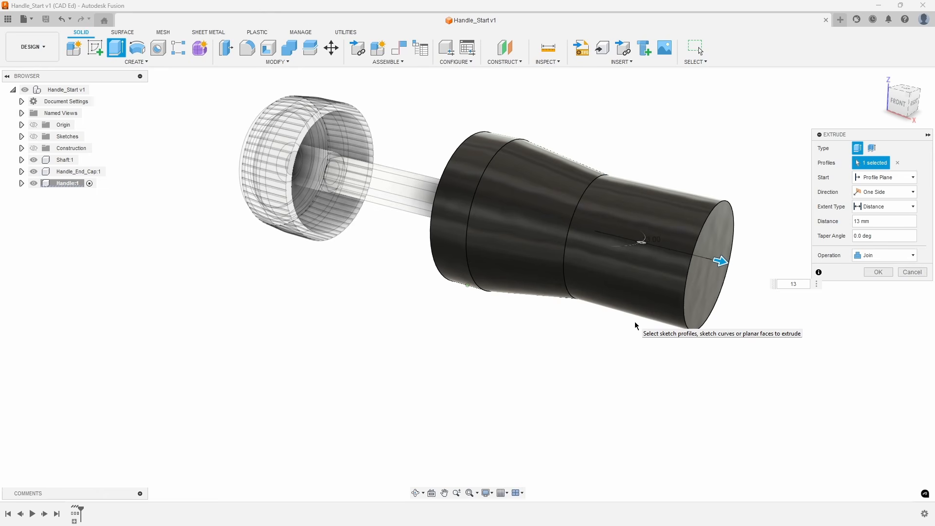
{"action": "left_click", "coordinate": [877, 272]}
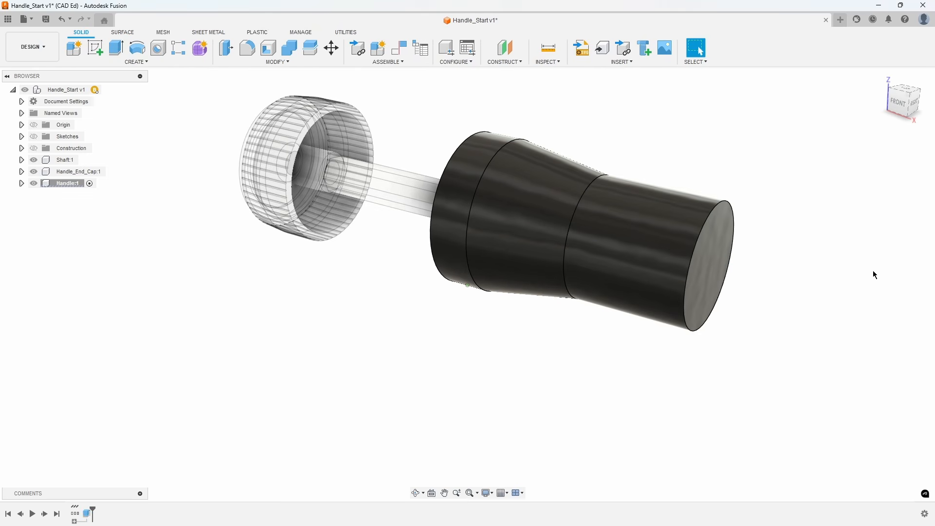
Start a new sketch on the flat end face of the extruded handle section.
{"action": "right_click", "coordinate": [712, 265]}
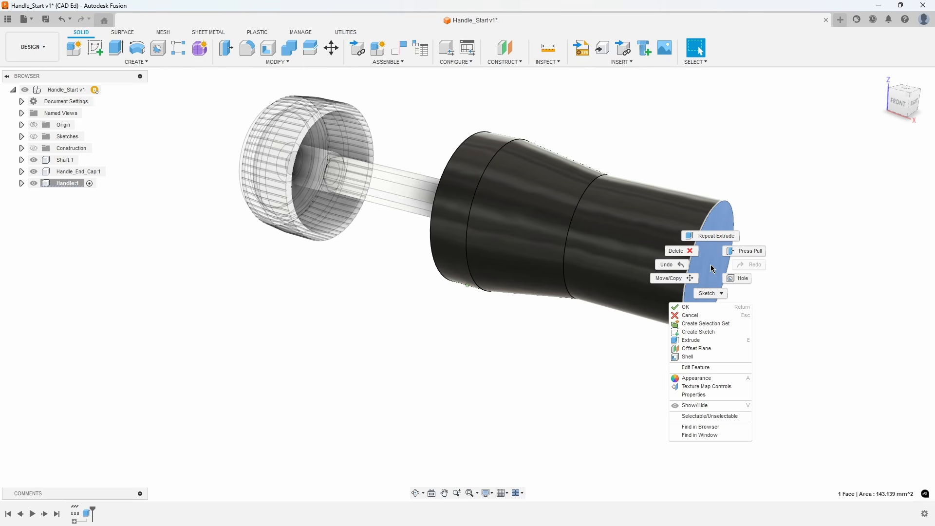
{"action": "left_click", "coordinate": [724, 333]}
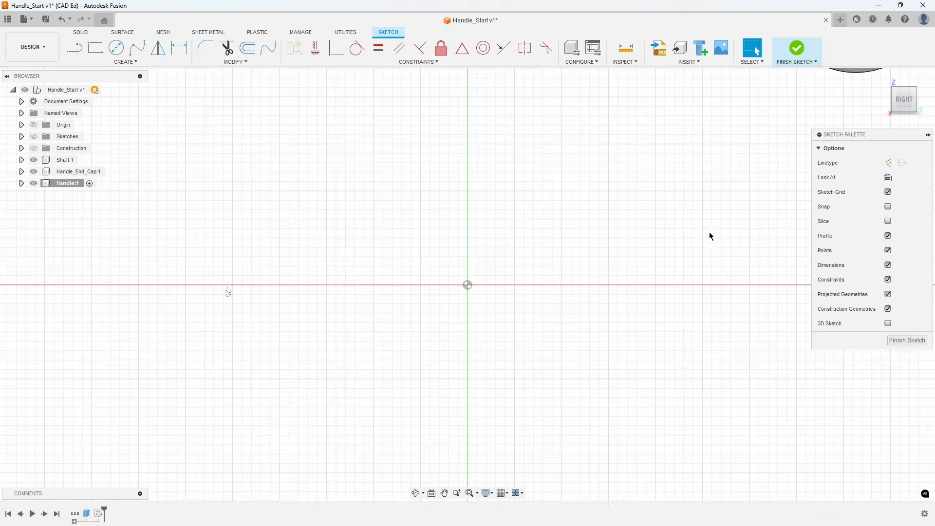
{"action": "mouse_move", "coordinate": [709, 236]}
{"action": "middle_mouse_down"}
{"action": "mouse_move", "coordinate": [580, 326]}
{"action": "mouse_move", "coordinate": [474, 424]}
{"action": "middle_mouse_up"}
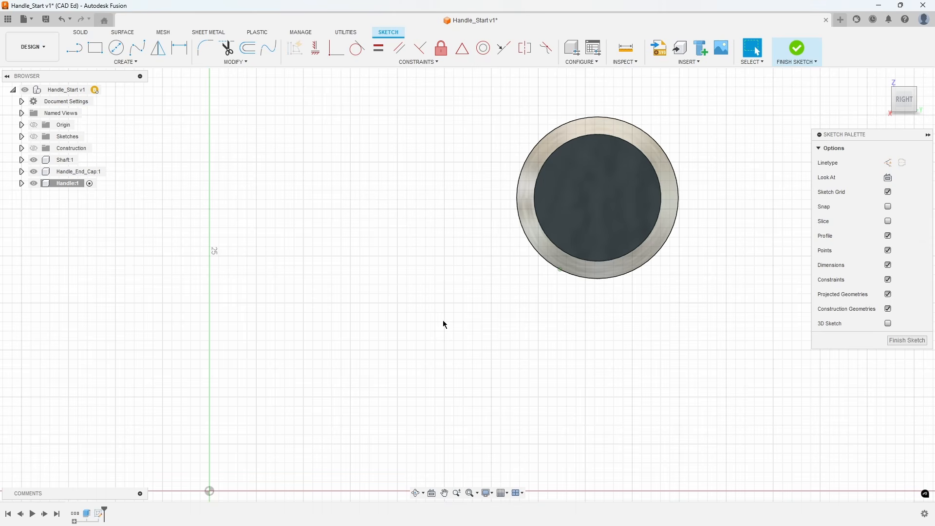
Find the Ellipse command and add it to the sketch shortcuts.
{"action": "key", "text": "s"}
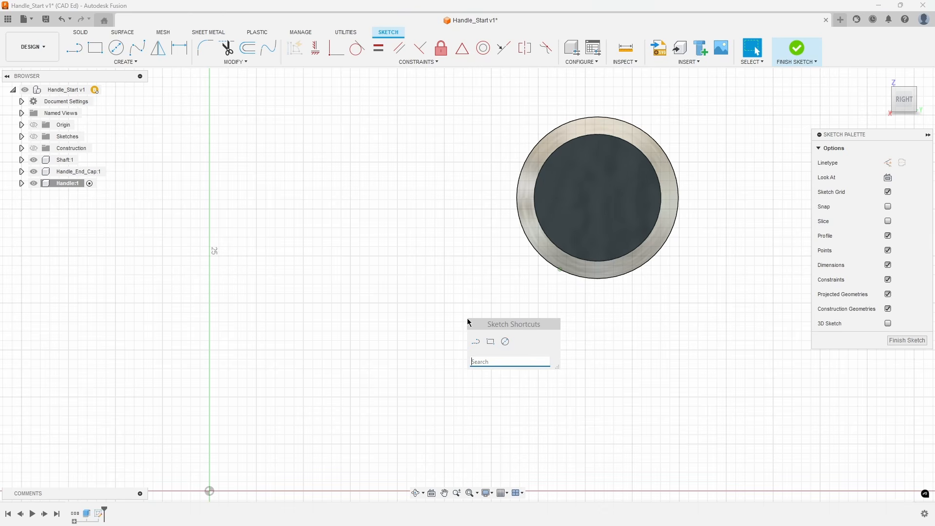
{"action": "type", "text": "e"}
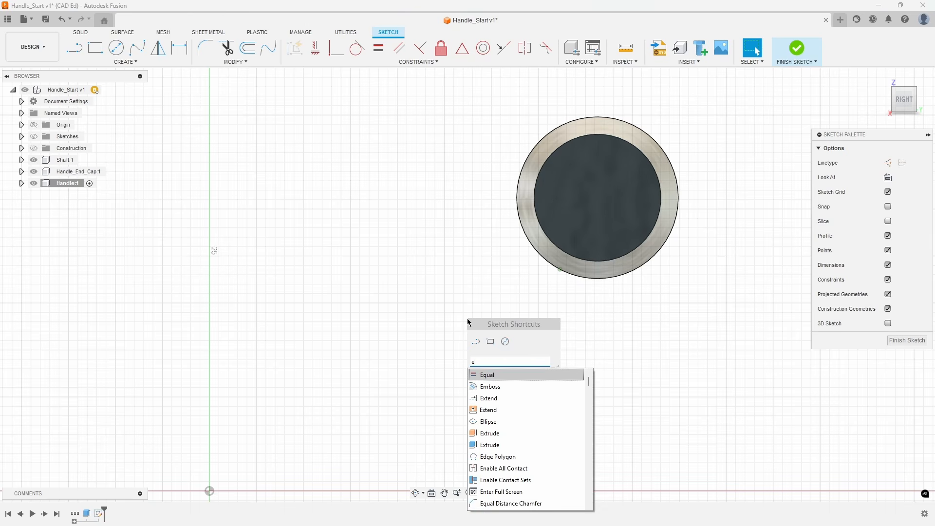
{"action": "type", "text": "l"}
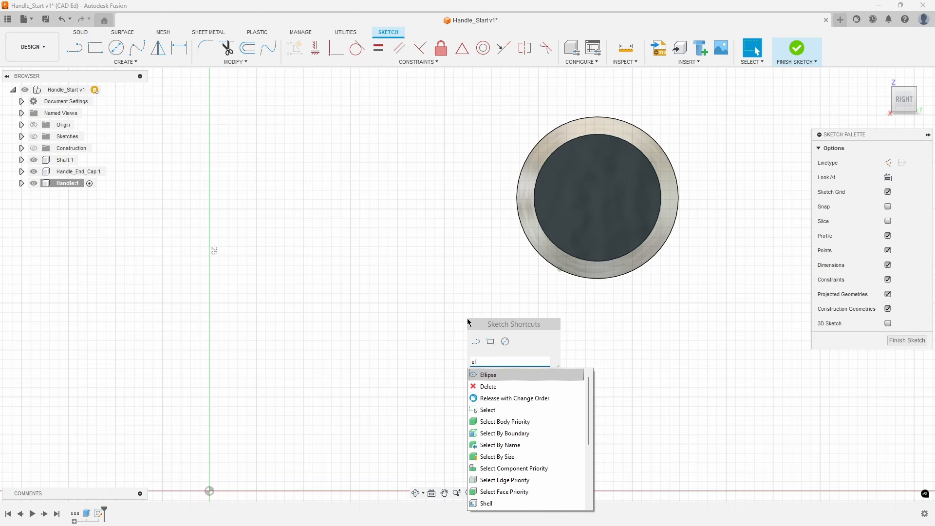
{"action": "type", "text": "l"}
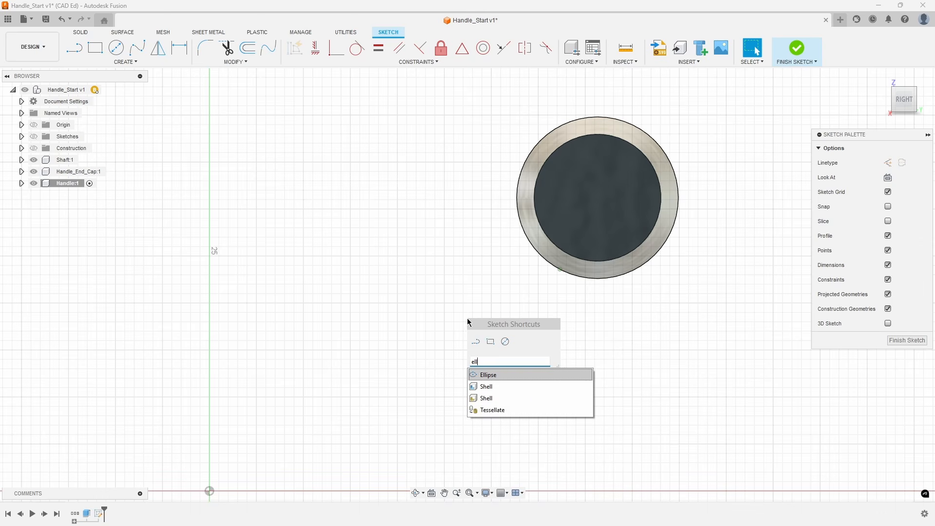
{"action": "type", "text": "i"}
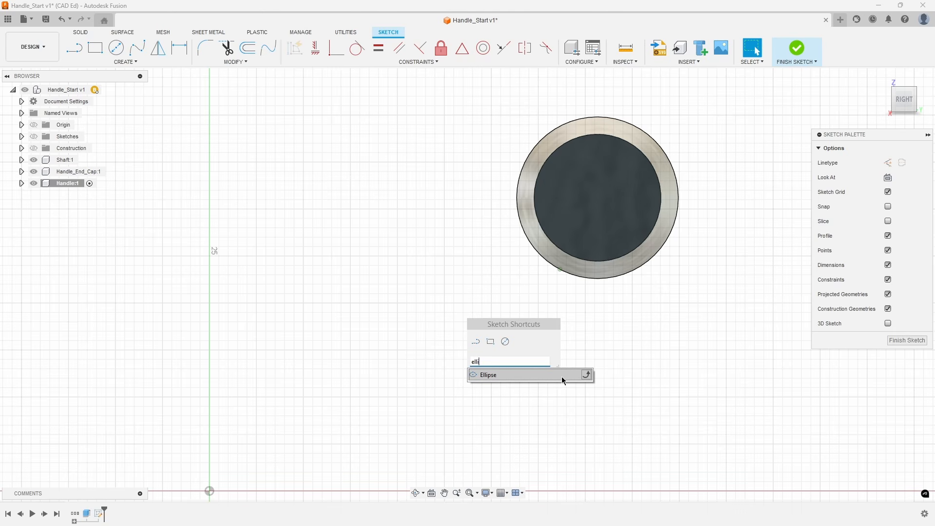
{"action": "left_click", "coordinate": [587, 377]}
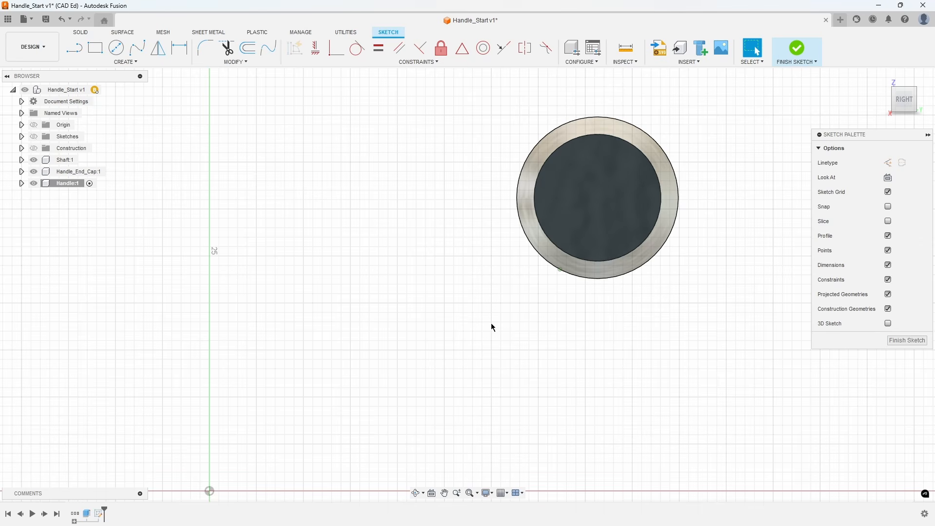
Add the Trim command to the sketch shortcuts.
{"action": "key", "text": "s"}
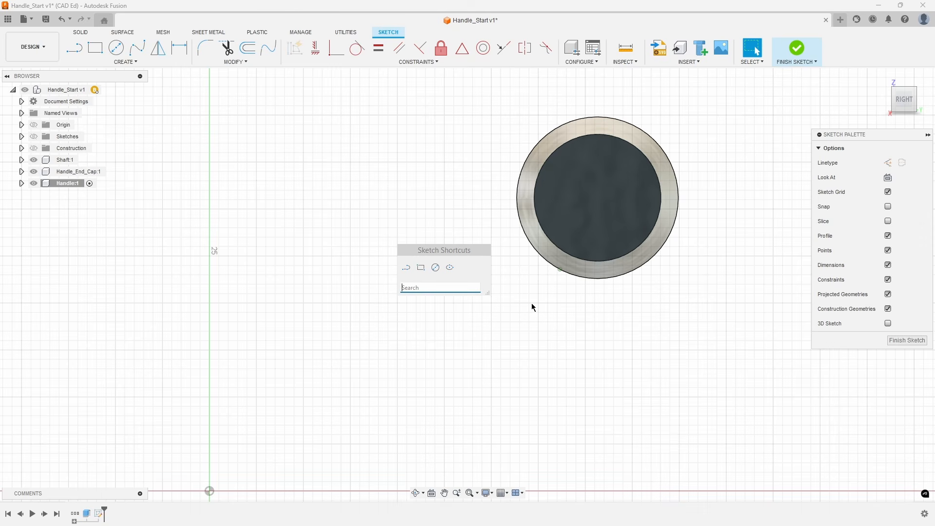
{"action": "type", "text": "tri"}
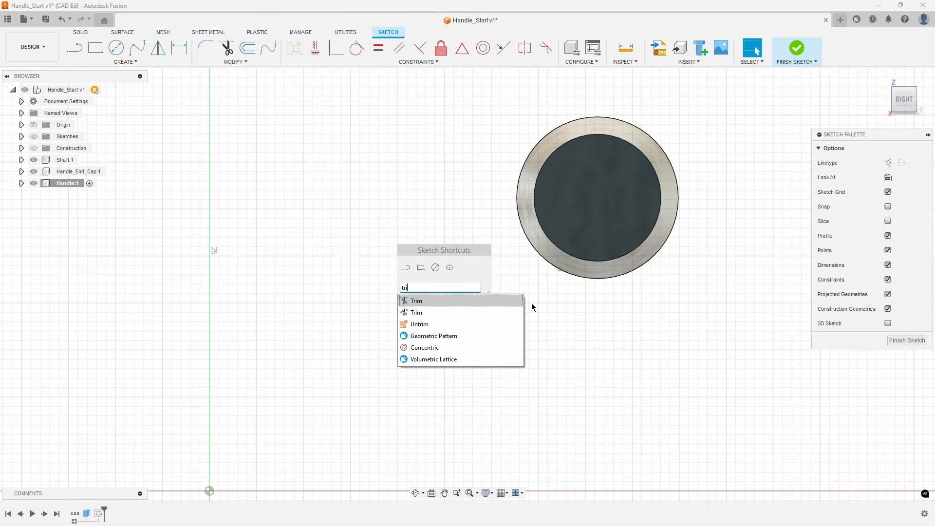
{"action": "left_click", "coordinate": [518, 300]}
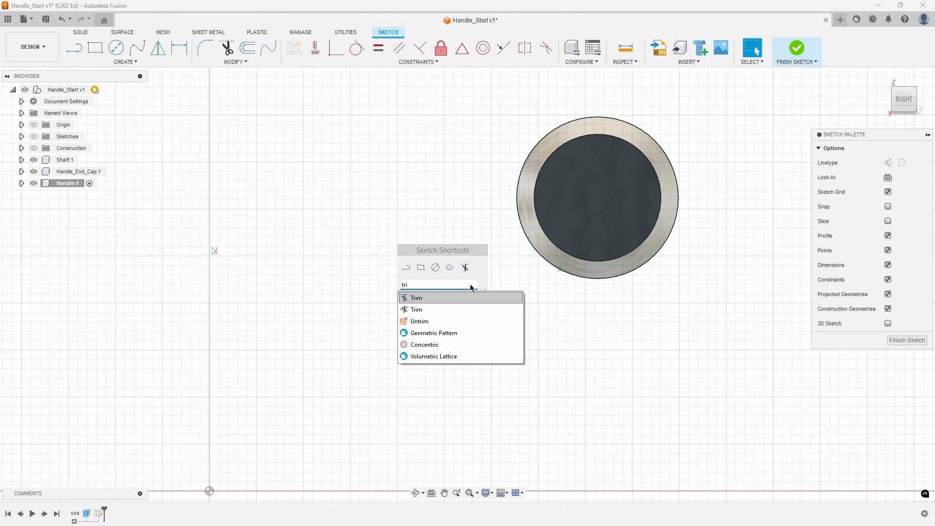
Replace the shortcut search with circ and add Circular Pattern to the sketch shortcuts.
{"action": "left_click", "coordinate": [430, 285]}
{"action": "key", "text": "BackSpace"}
{"action": "key", "text": "BackSpace"}
{"action": "key", "text": "BackSpace"}
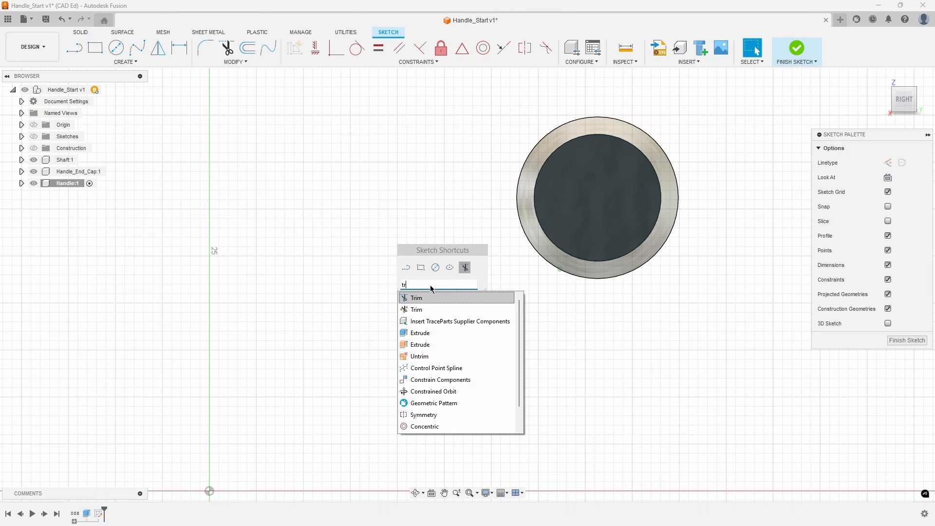
{"action": "type", "text": "circ"}
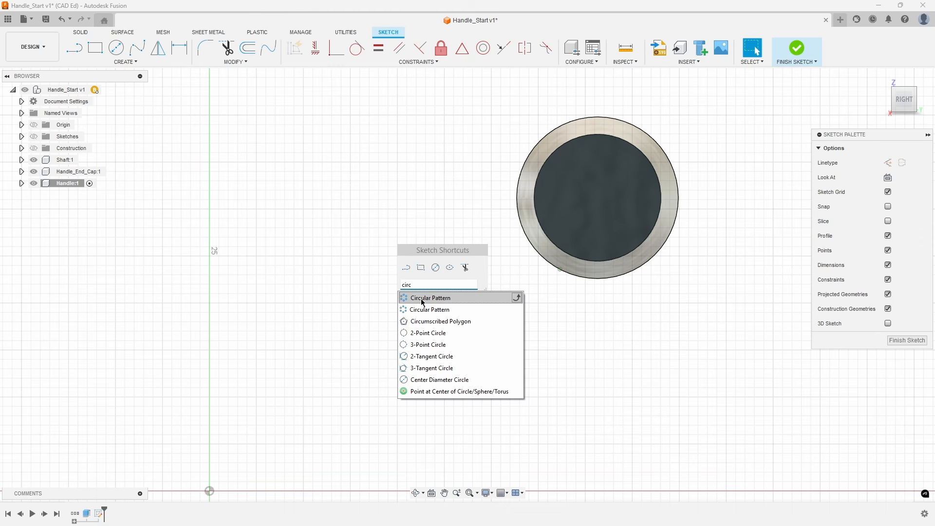
{"action": "left_click", "coordinate": [516, 298]}
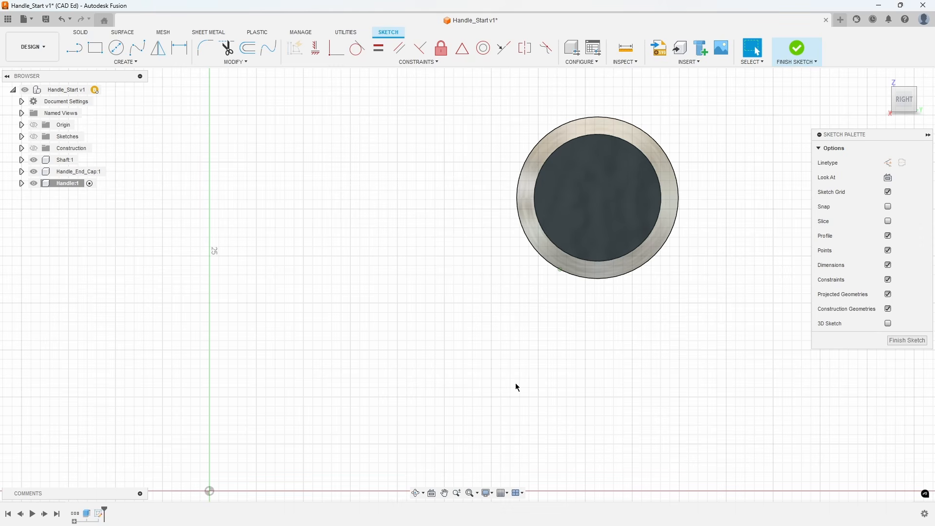
Project the handle's circular end face into the sketch with the projection link on.
{"action": "key", "text": "p"}
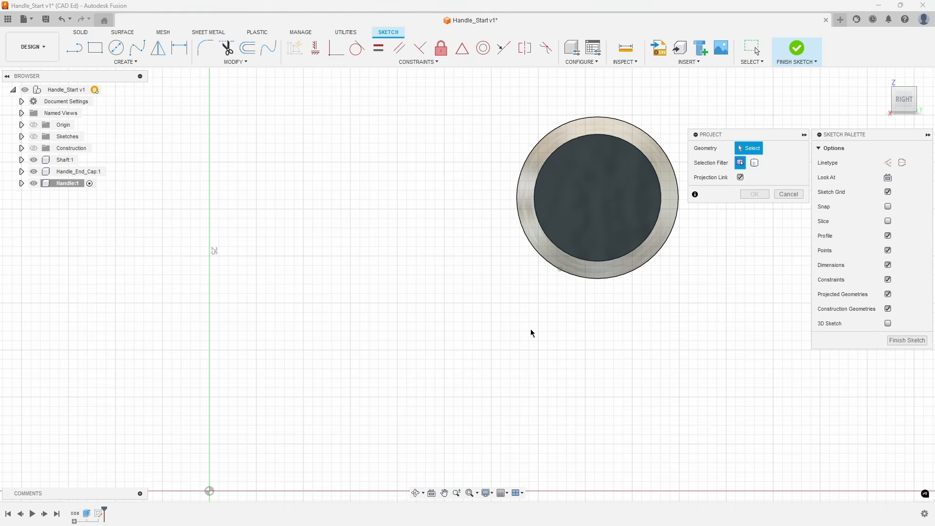
{"action": "left_click", "coordinate": [574, 180]}
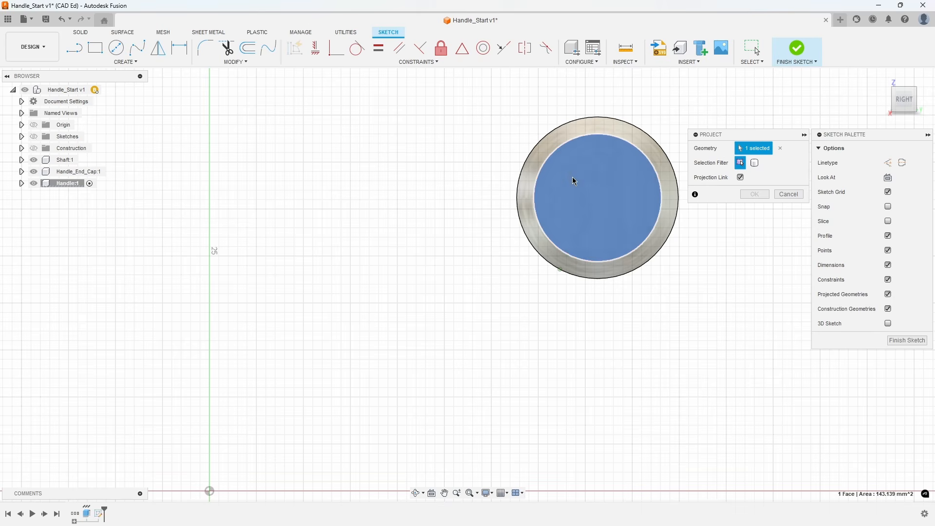
{"action": "left_click", "coordinate": [745, 195]}
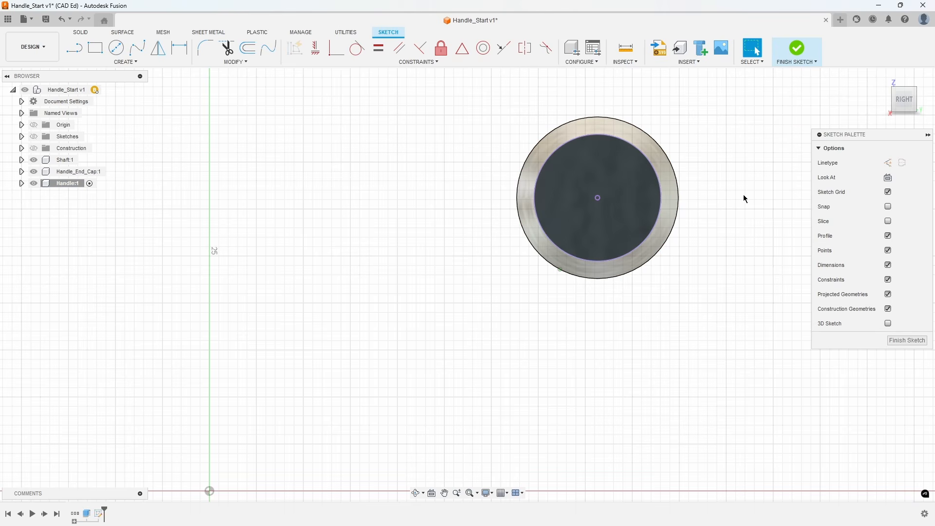
Sketch a 9 mm diameter circle below the projected handle face.
{"action": "left_click", "coordinate": [120, 49]}
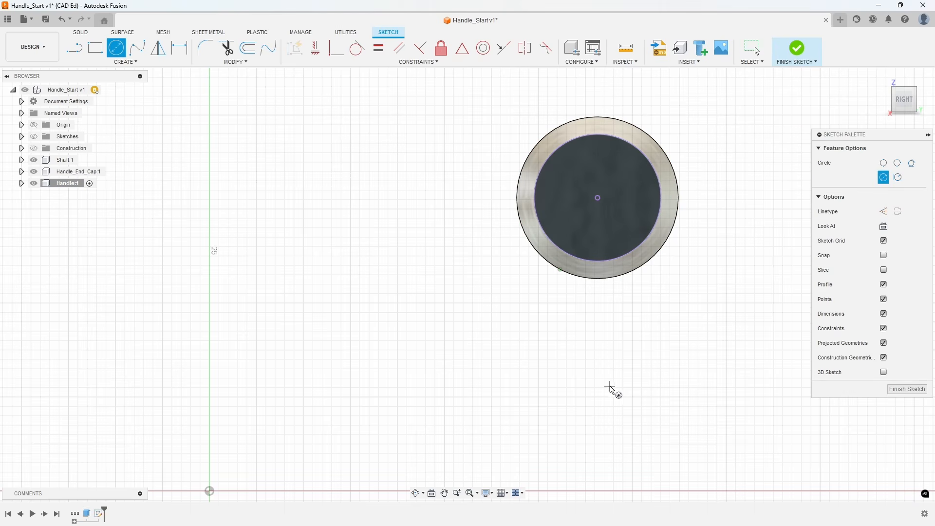
{"action": "left_click", "coordinate": [612, 392]}
{"action": "type", "text": "9"}
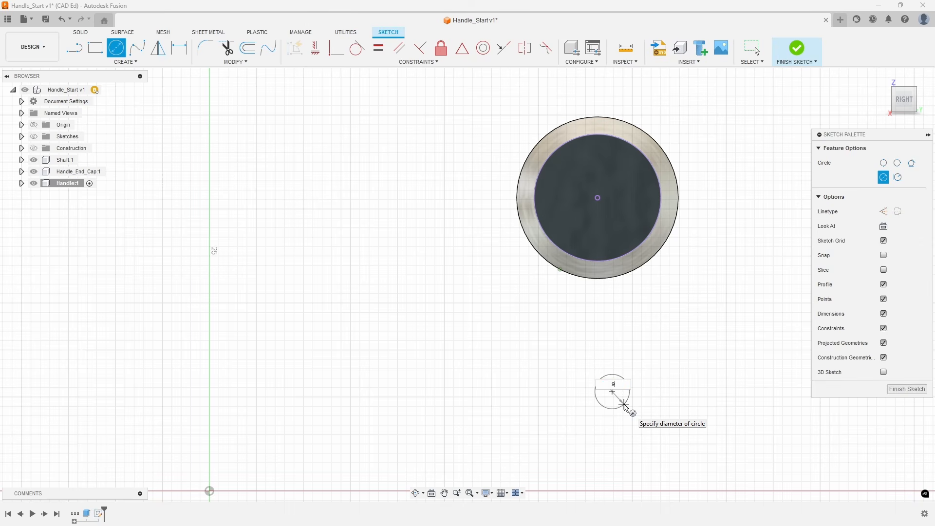
{"action": "key", "text": "Return"}
{"action": "key", "text": "Escape"}
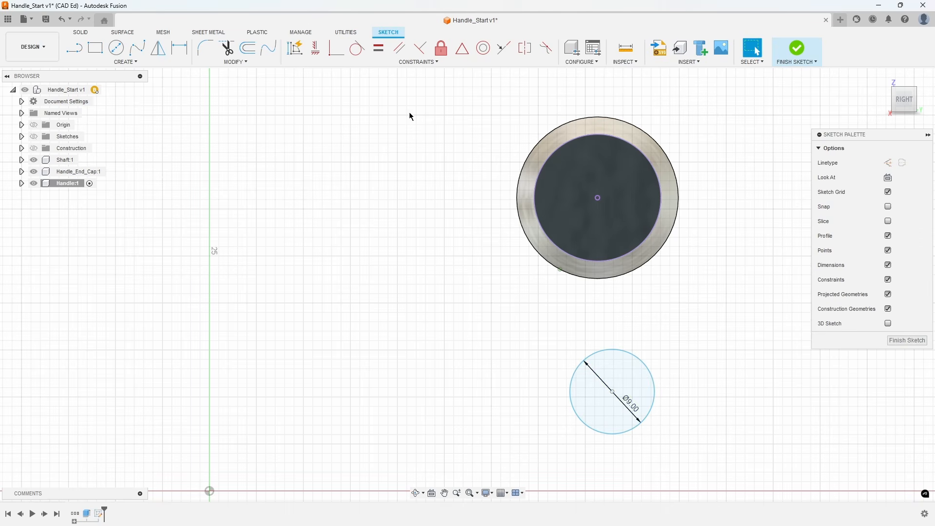
Constrain the 9 mm circle's center vertically in line with the center of the projected face.
{"action": "left_click", "coordinate": [321, 53]}
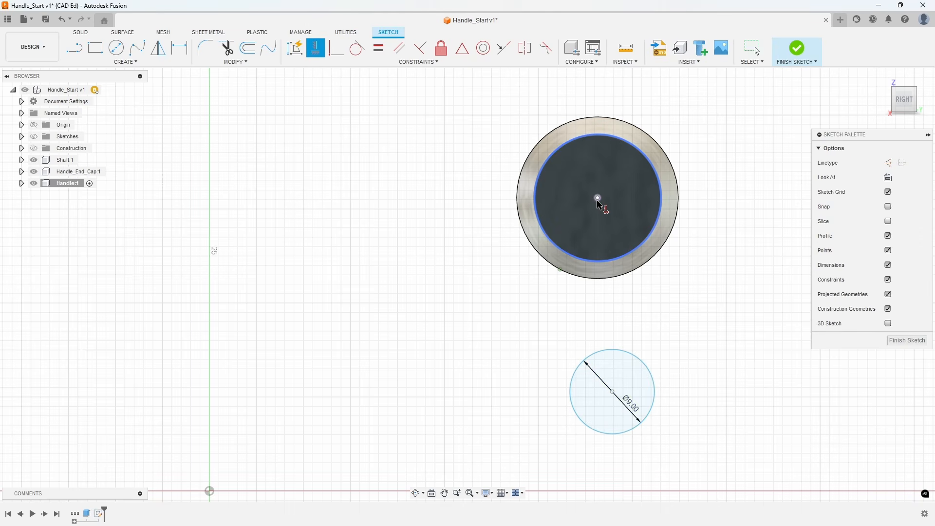
{"action": "left_click", "coordinate": [598, 198]}
{"action": "left_click", "coordinate": [613, 392]}
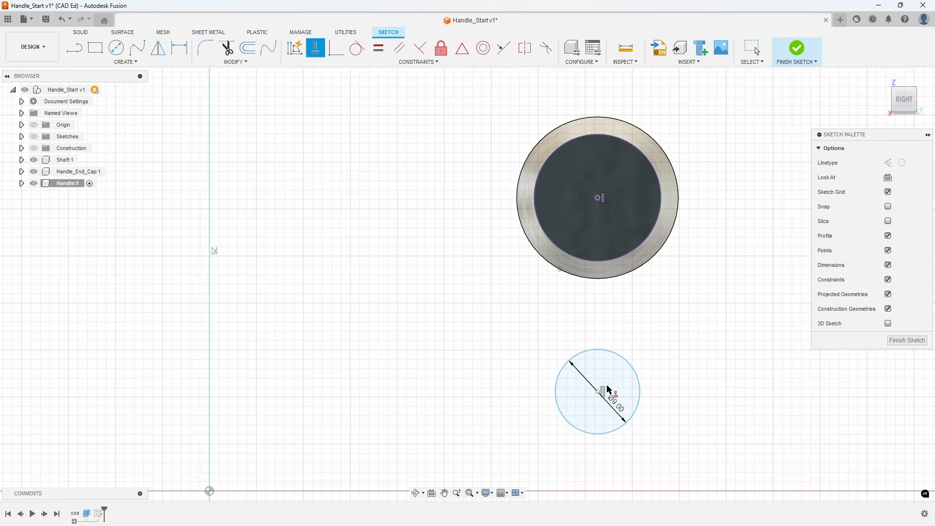
Dimension the vertical distance between the projected face's center and the 9 mm circle's center as 43 mm.
{"action": "left_click", "coordinate": [181, 50]}
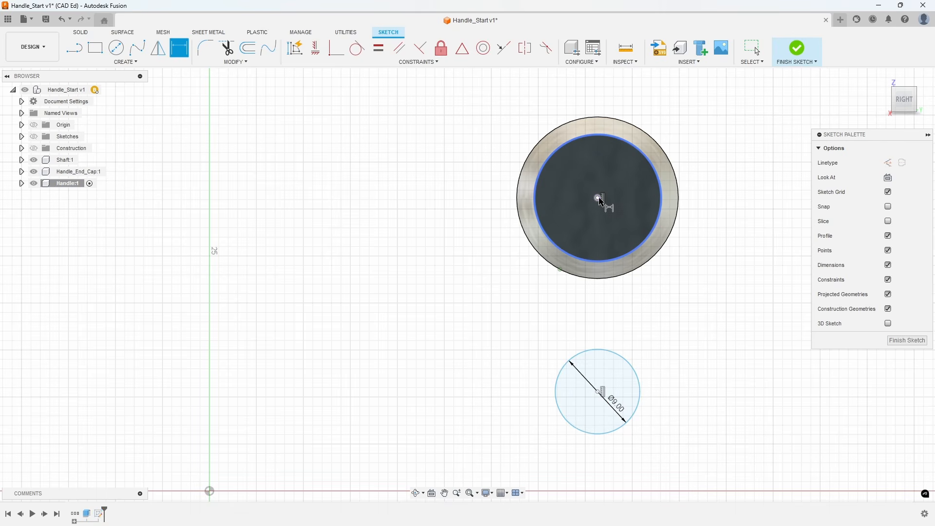
{"action": "left_click", "coordinate": [598, 198]}
{"action": "left_click", "coordinate": [600, 392]}
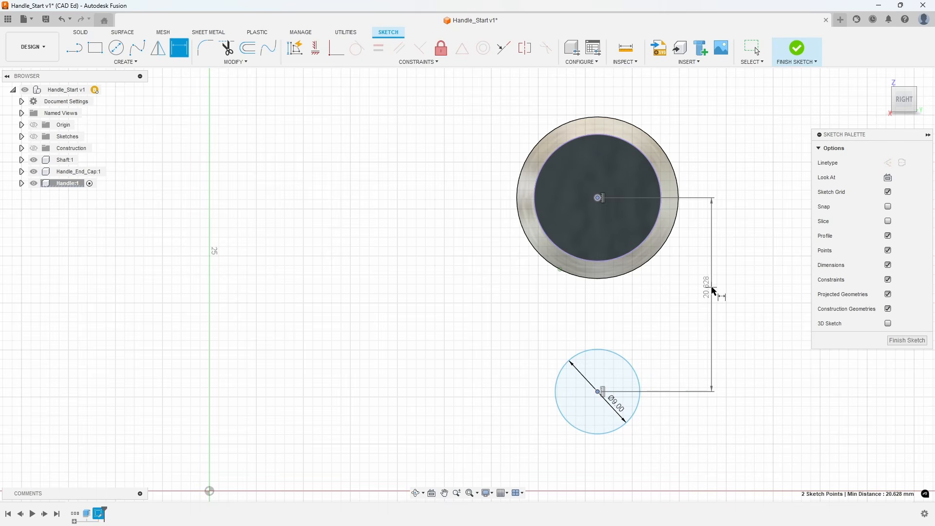
{"action": "left_click", "coordinate": [713, 298]}
{"action": "type", "text": "43"}
{"action": "key", "text": "Return"}
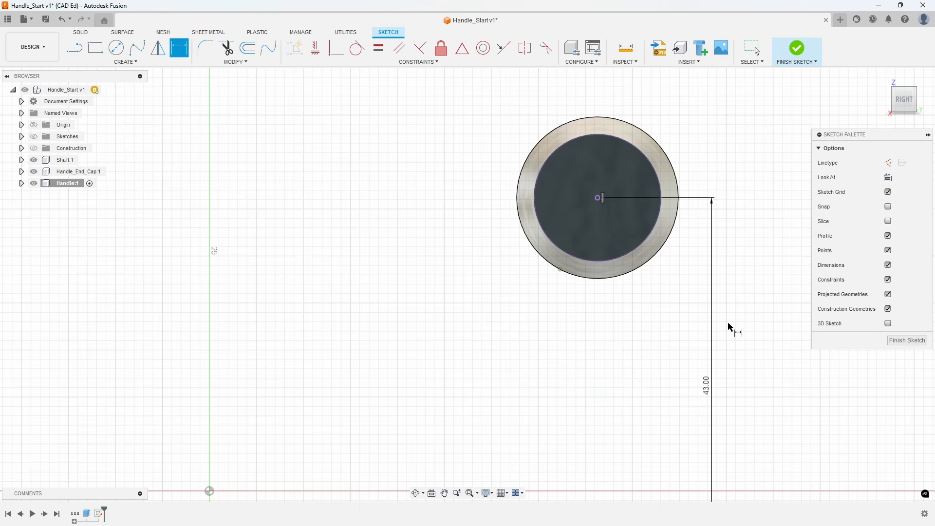
{"action": "scroll", "coordinate": [729, 328], "scroll_direction": "down", "scroll_amount": 3}
{"action": "middle_click_drag", "start_coordinate": [730, 328], "coordinate": [689, 291]}
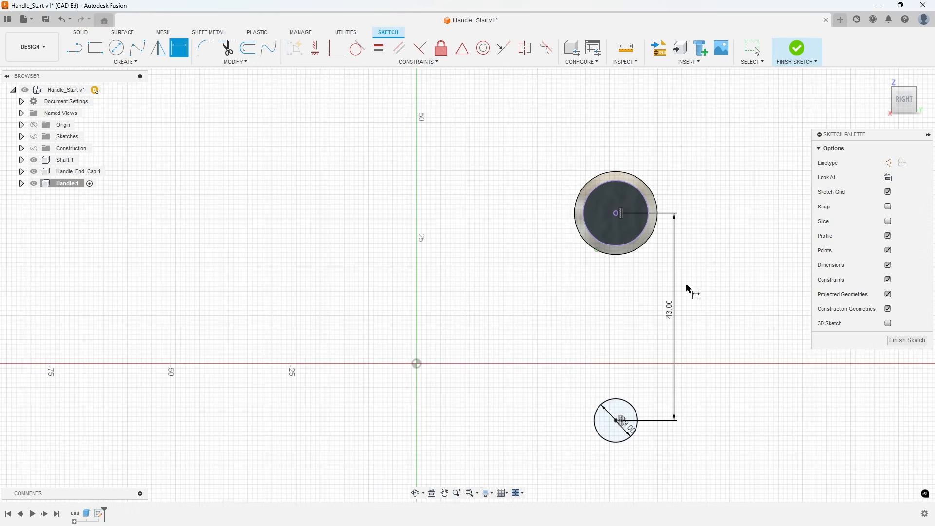
Finish the sketch and extrude the 9 mm circle 8 mm as a new body, starting from a 5 mm offset.
{"action": "left_click", "coordinate": [901, 345]}
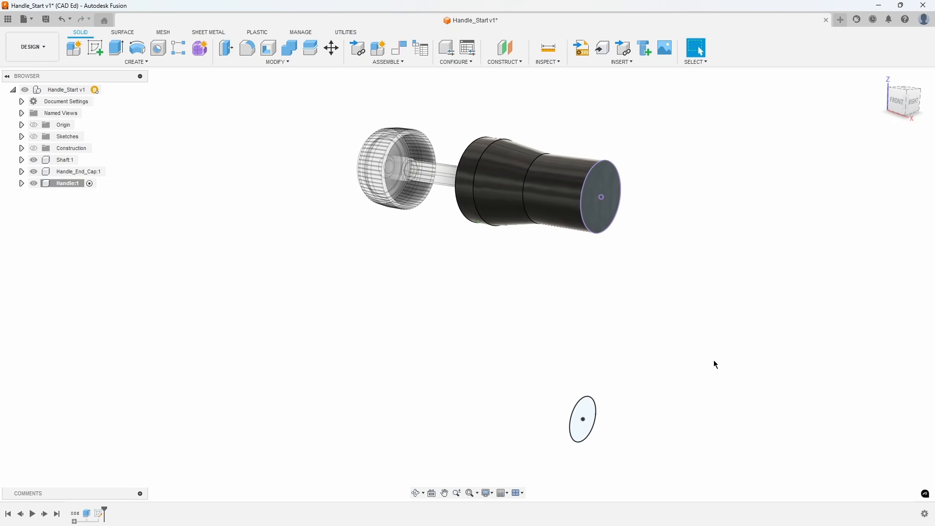
{"action": "right_click", "coordinate": [584, 410]}
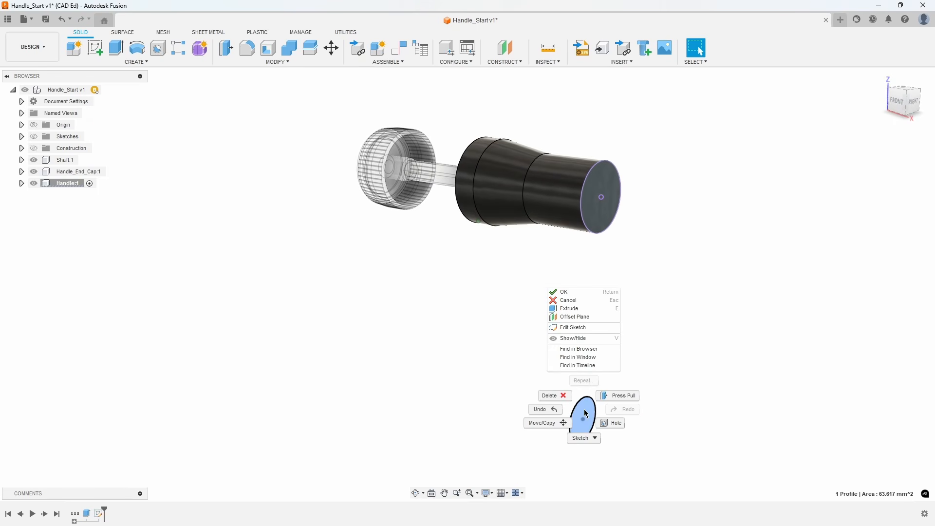
{"action": "left_click", "coordinate": [588, 311]}
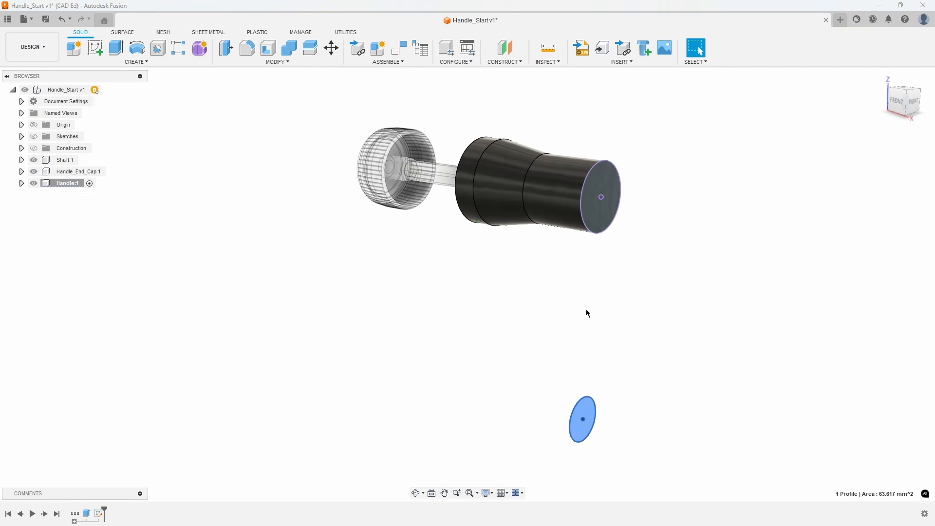
{"action": "left_click", "coordinate": [891, 224]}
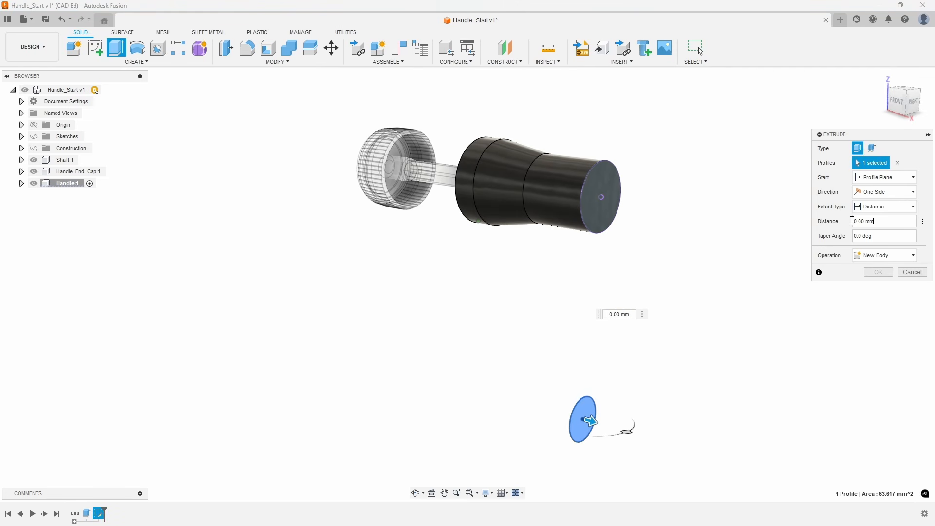
{"action": "double_click", "coordinate": [854, 222]}
{"action": "type", "text": "8"}
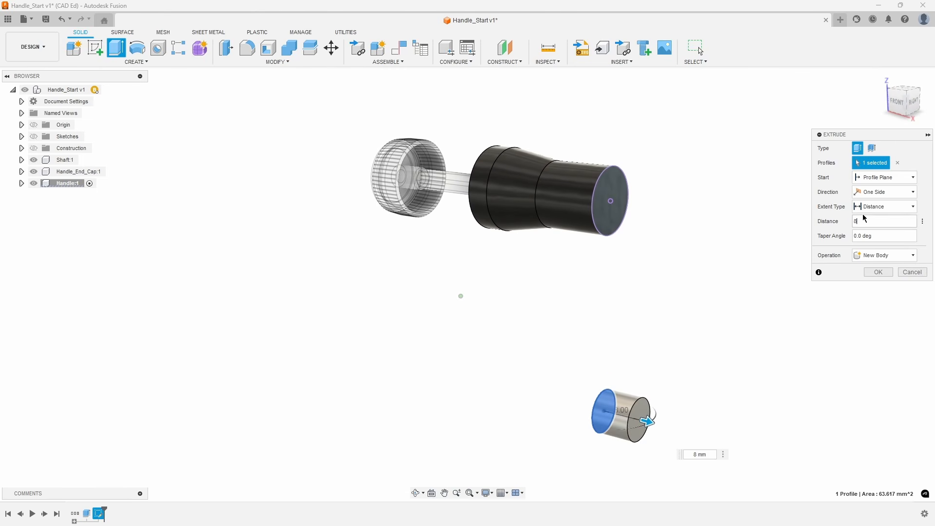
{"action": "left_click", "coordinate": [880, 184]}
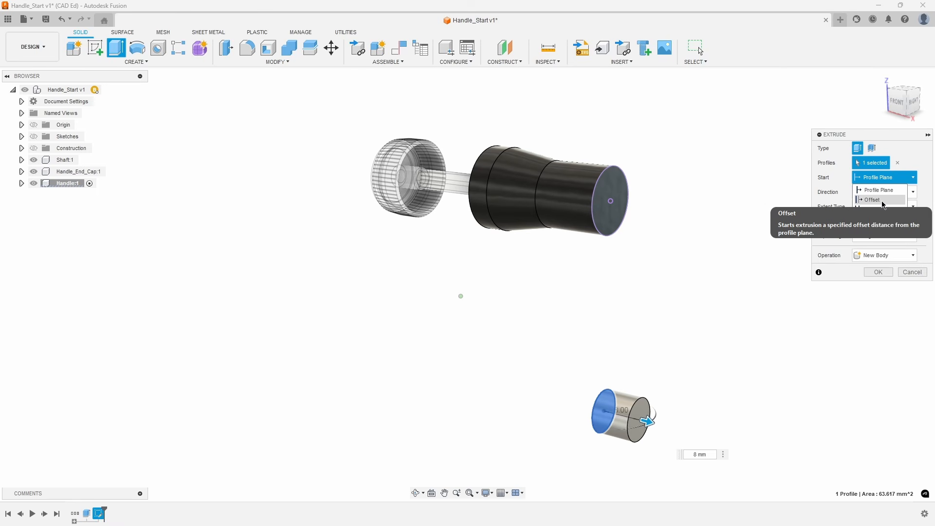
{"action": "left_click", "coordinate": [883, 199]}
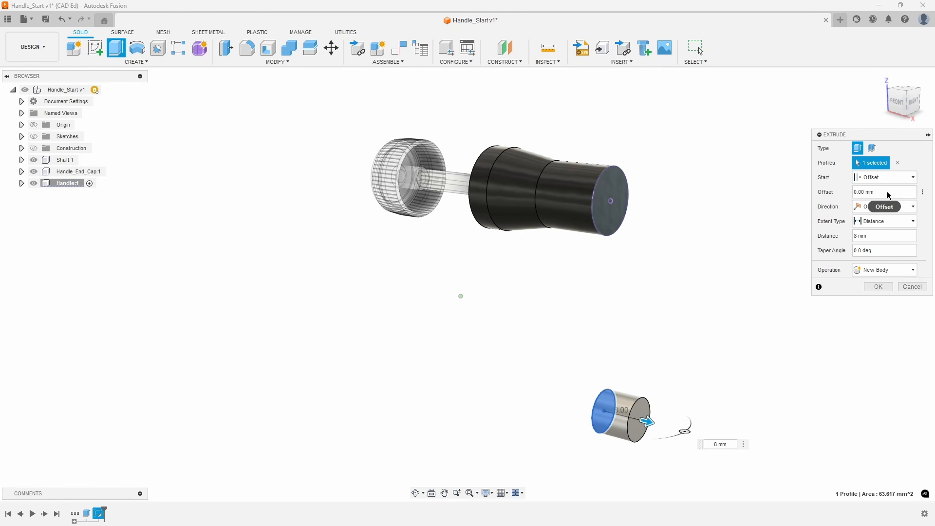
{"action": "left_click", "coordinate": [854, 193]}
{"action": "type", "text": "5"}
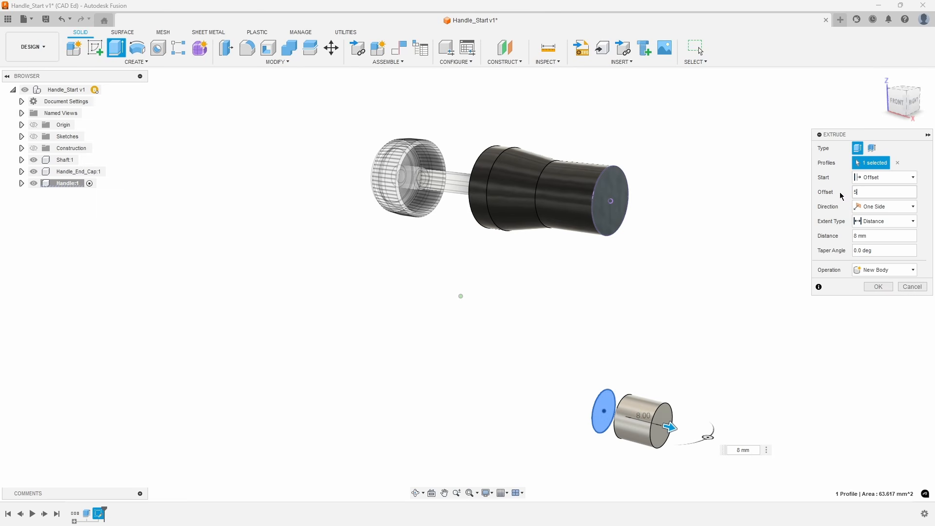
{"action": "middle_click_drag", "start_coordinate": [721, 297], "coordinate": [628, 375], "text": "shift"}
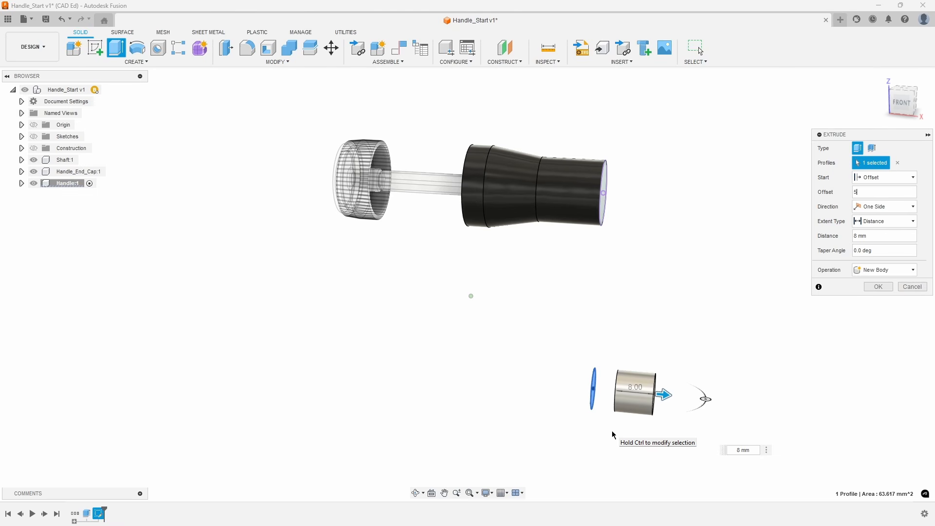
{"action": "left_click", "coordinate": [883, 287]}
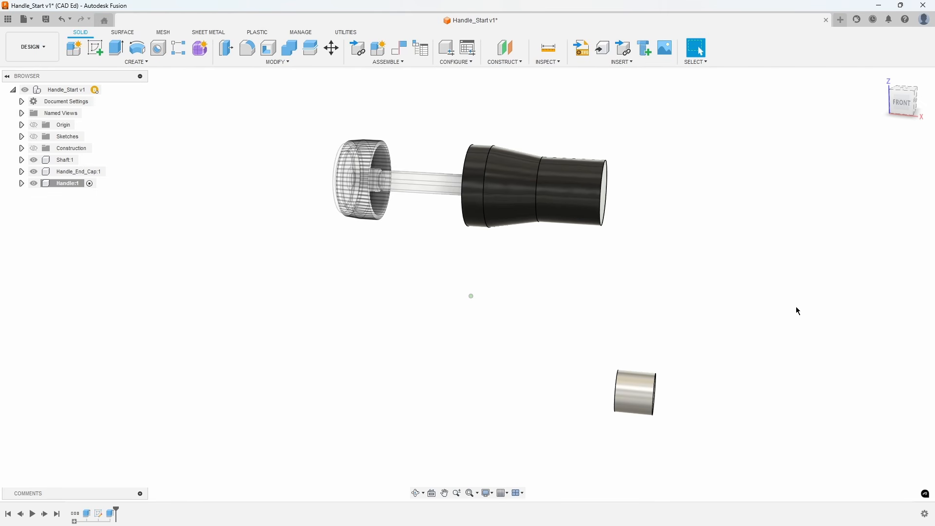
Construct an axis through the new cylinder's curved face.
{"action": "scroll", "coordinate": [799, 311], "scroll_direction": "up", "scroll_amount": 3}
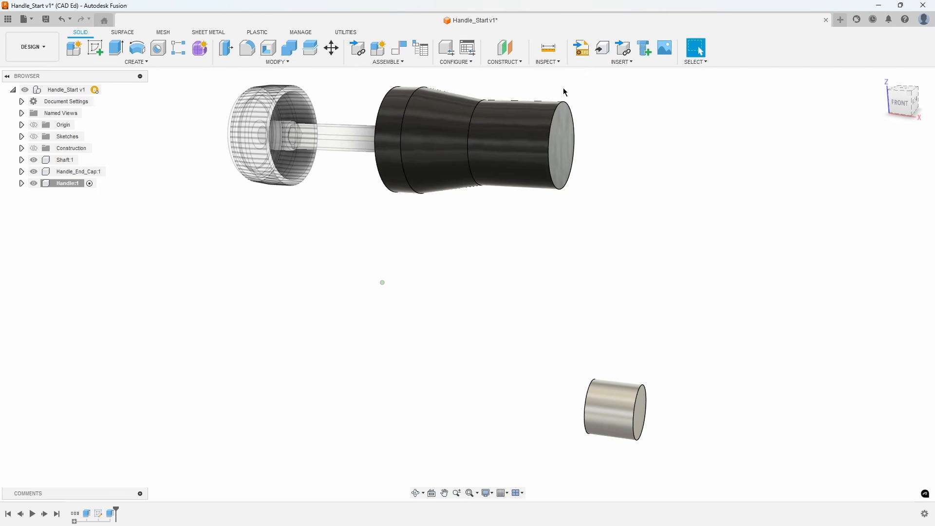
{"action": "left_click", "coordinate": [510, 63]}
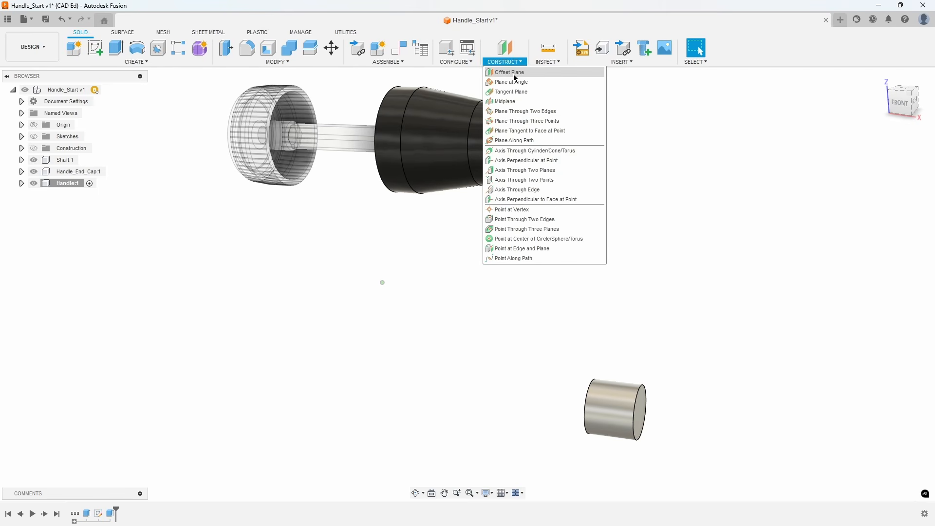
{"action": "left_click", "coordinate": [563, 153]}
{"action": "left_click", "coordinate": [610, 409]}
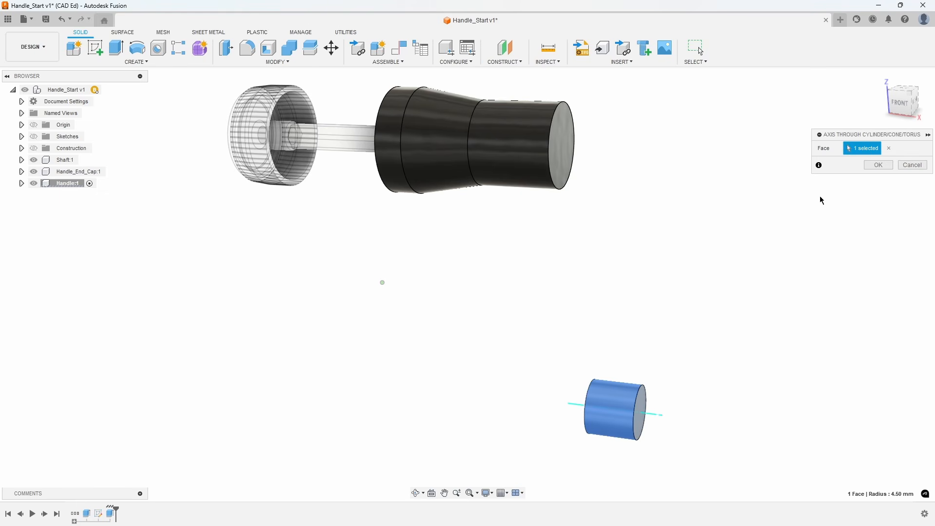
{"action": "left_click", "coordinate": [870, 167]}
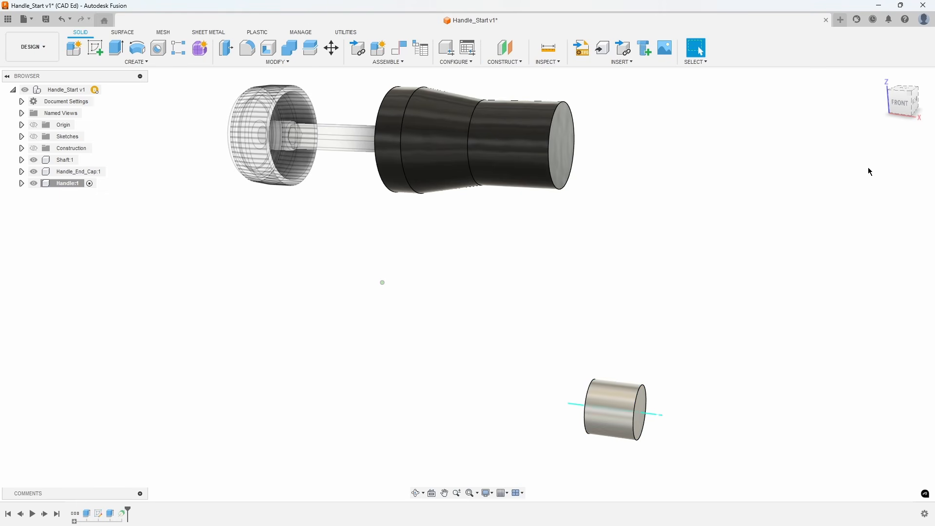
Construct a plane at a 0 degree angle through the cylinder's axis.
{"action": "left_click", "coordinate": [518, 62]}
{"action": "left_click", "coordinate": [522, 83]}
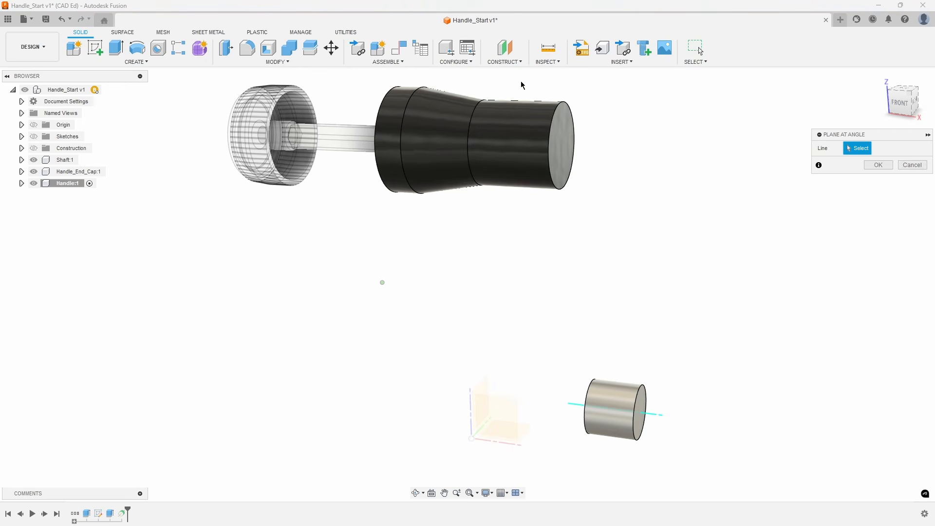
{"action": "left_click", "coordinate": [654, 413]}
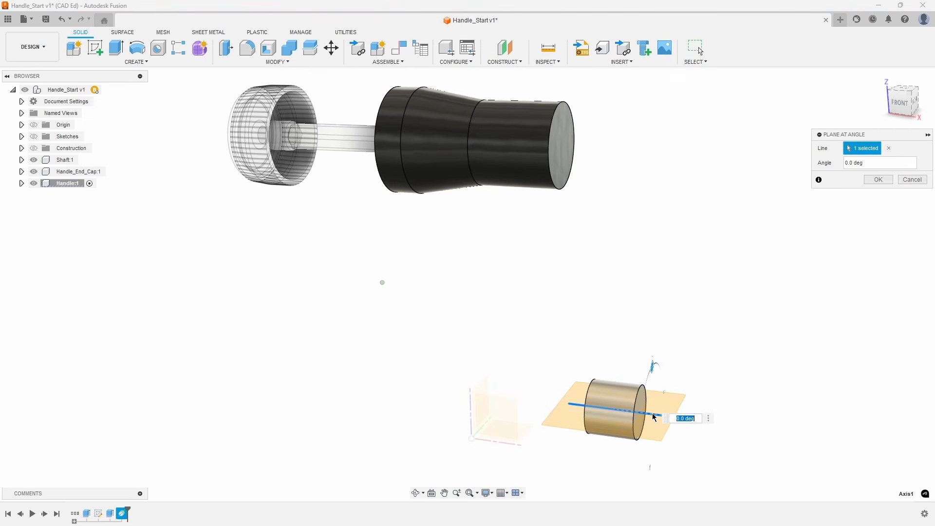
{"action": "left_click", "coordinate": [877, 182]}
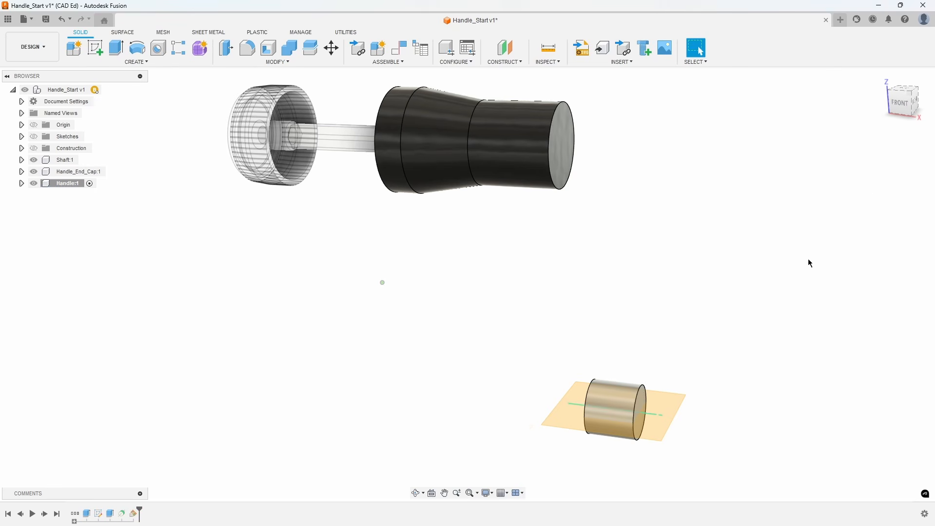
Create a sketch on the new angled plane and project the cylinder body into it with the projection link on.
{"action": "mouse_move", "coordinate": [811, 263]}
{"action": "middle_mouse_down", "text": "shift"}
{"action": "mouse_move", "coordinate": [804, 267]}
{"action": "mouse_move", "coordinate": [814, 255]}
{"action": "mouse_move", "coordinate": [771, 239]}
{"action": "middle_mouse_up", "text": "shift"}
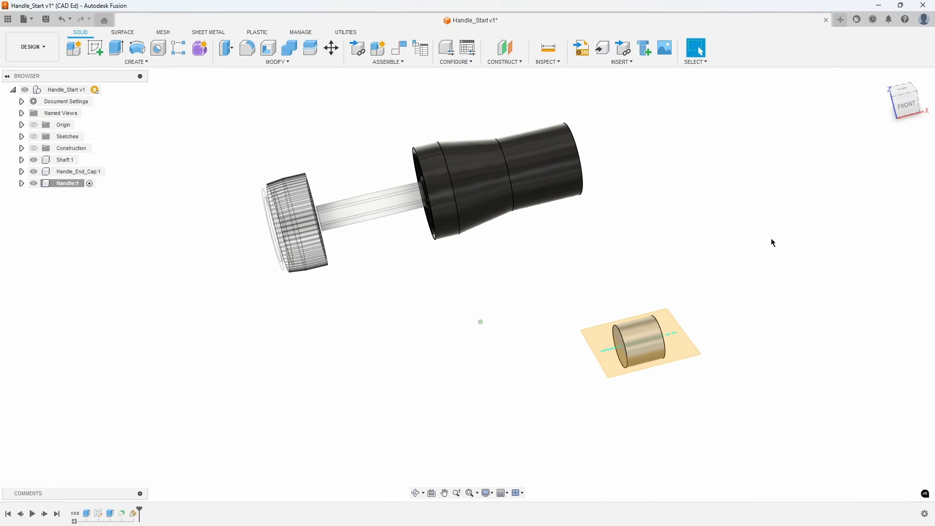
{"action": "right_click", "coordinate": [668, 321]}
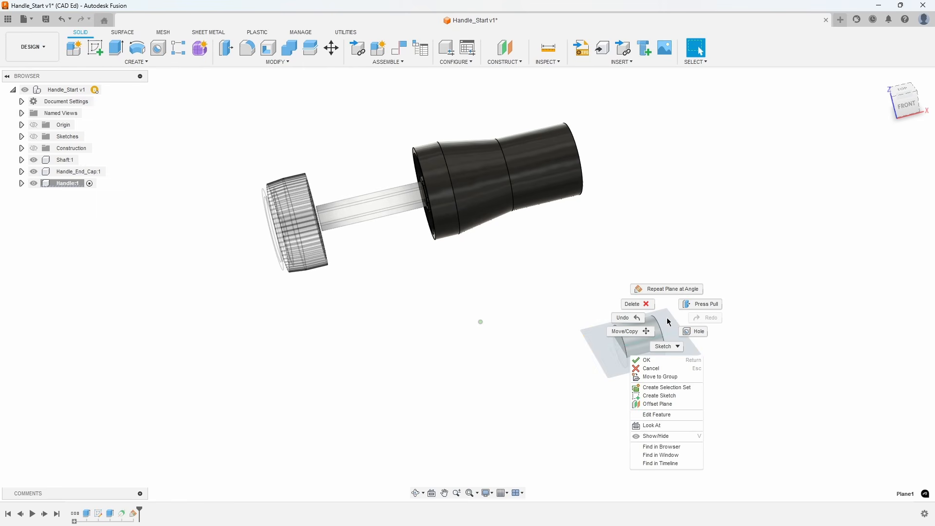
{"action": "left_click", "coordinate": [674, 397]}
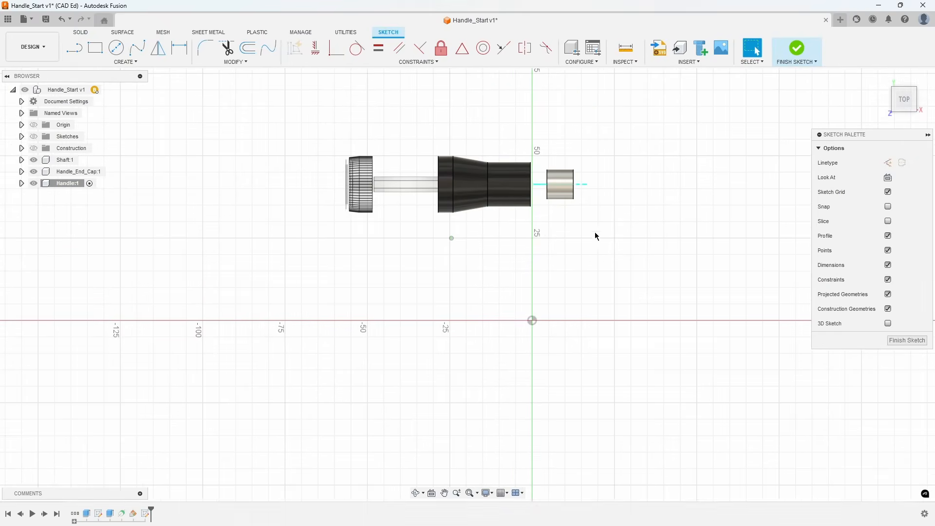
{"action": "scroll", "coordinate": [596, 216], "scroll_direction": "up", "scroll_amount": 5}
{"action": "key", "text": "p"}
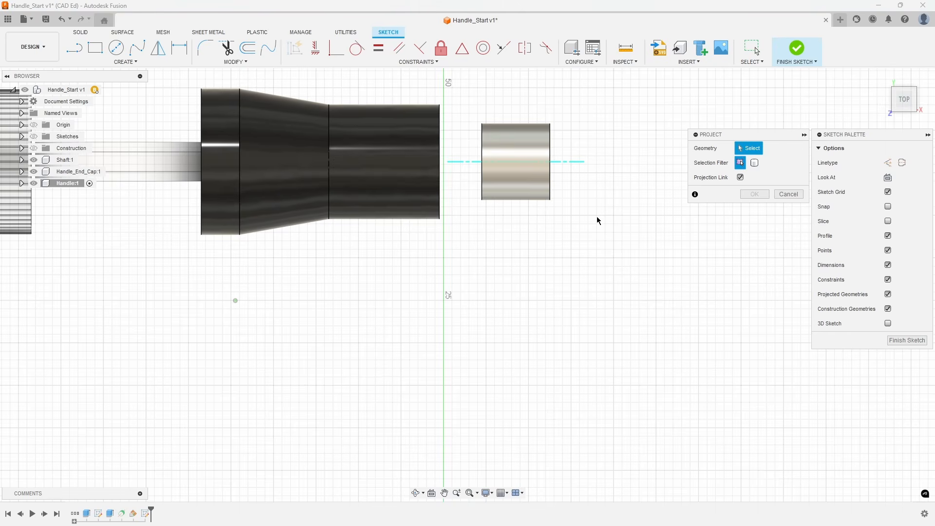
{"action": "left_click", "coordinate": [754, 162]}
{"action": "left_click", "coordinate": [538, 153]}
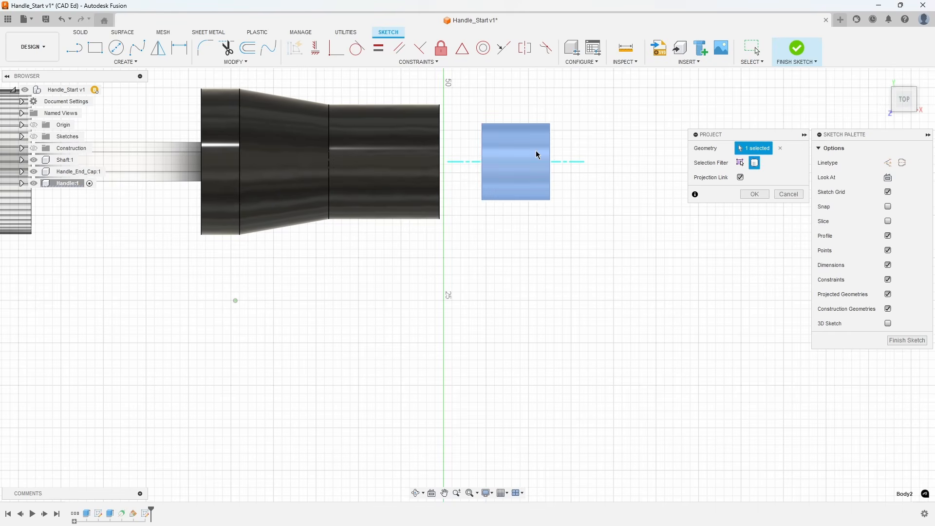
{"action": "left_click", "coordinate": [744, 195]}
Sketch an ellipse centered on the cylinder's axis, reaching the projected outline's upper edge, with a 3 mm minor diameter.
{"action": "key", "text": "s"}
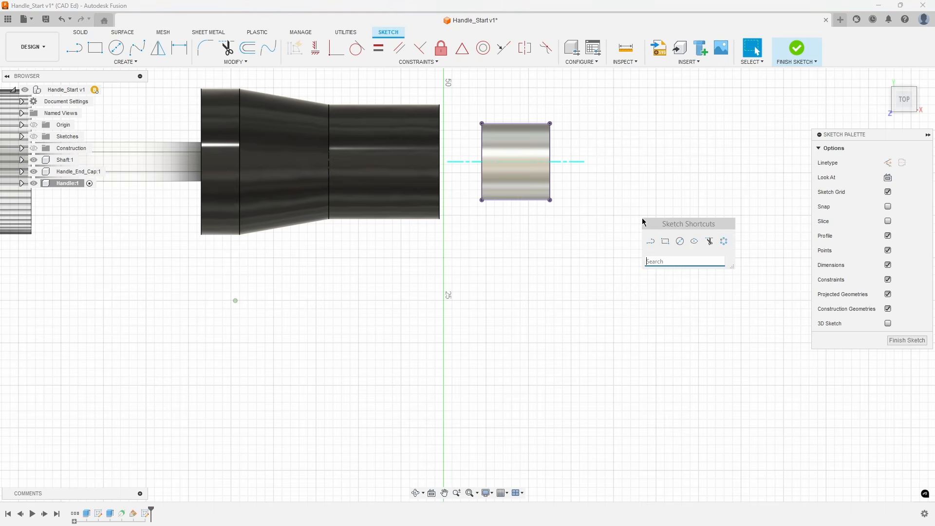
{"action": "left_click", "coordinate": [695, 244]}
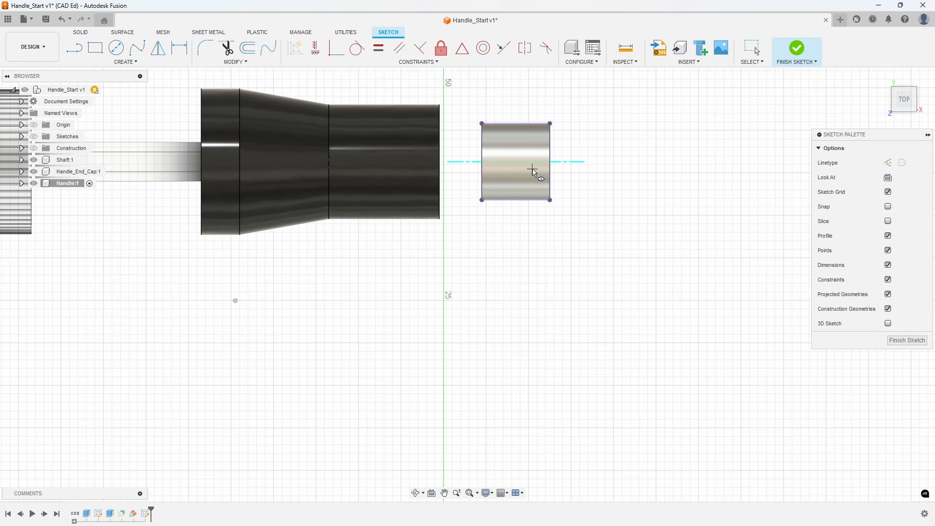
{"action": "left_click", "coordinate": [502, 161]}
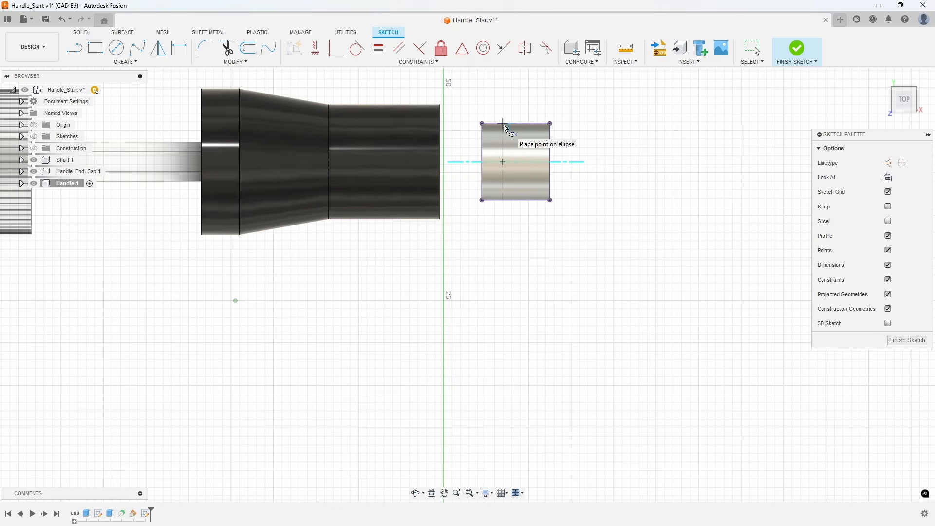
{"action": "left_click", "coordinate": [504, 123]}
{"action": "type", "text": "3"}
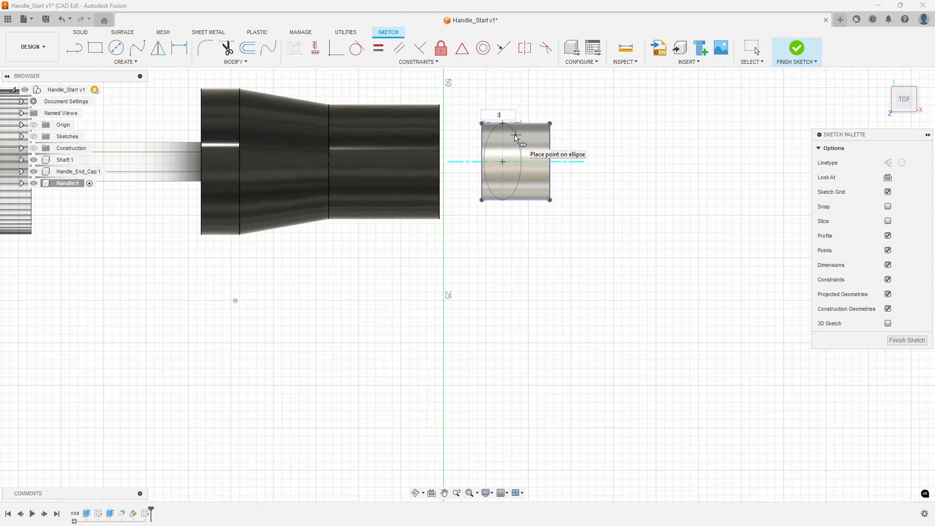
{"action": "key", "text": "Return"}
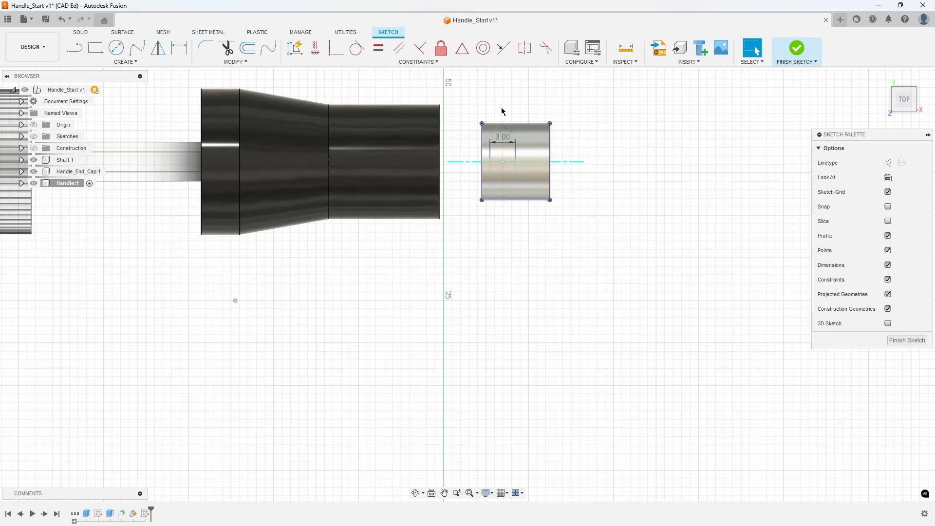
Dimension the distance from the ellipse's center to the cylinder's projected end edge nearest the handle as 3 mm.
{"action": "scroll", "coordinate": [502, 111], "scroll_direction": "up", "scroll_amount": 6}
{"action": "middle_click_drag", "start_coordinate": [502, 110], "coordinate": [553, 140]}
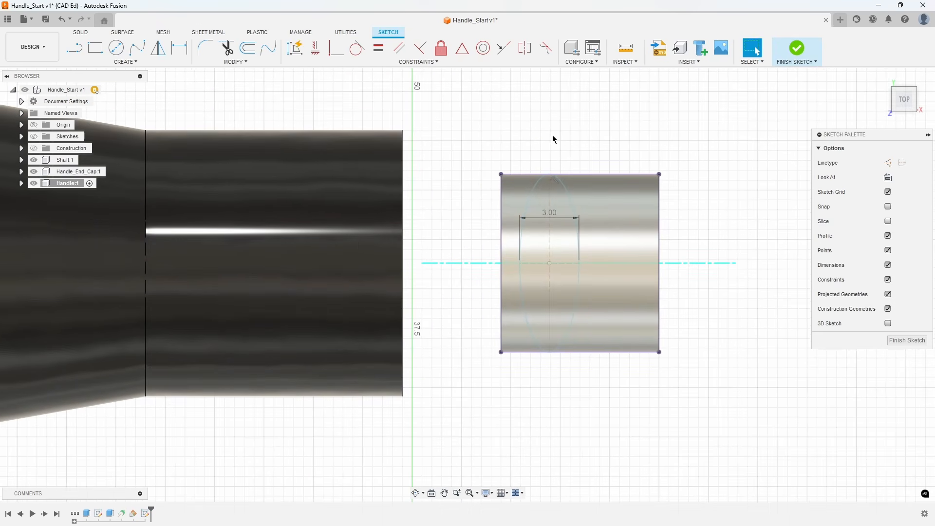
{"action": "left_click", "coordinate": [179, 47]}
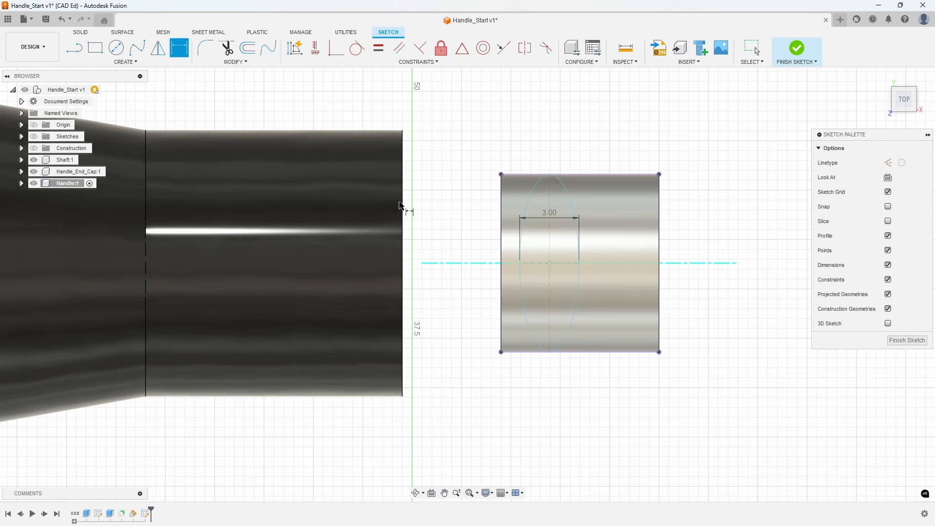
{"action": "left_click", "coordinate": [550, 264]}
{"action": "left_click", "coordinate": [502, 273]}
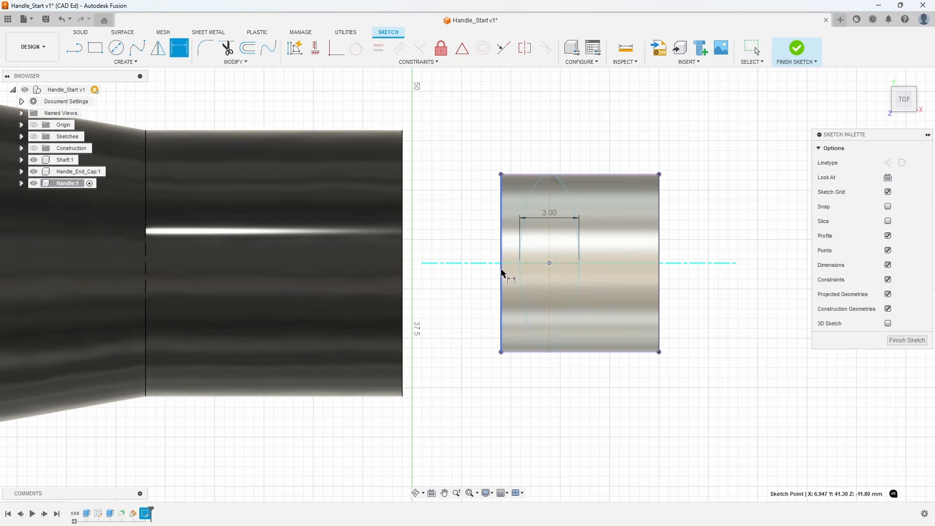
{"action": "left_click", "coordinate": [532, 374]}
{"action": "type", "text": "3"}
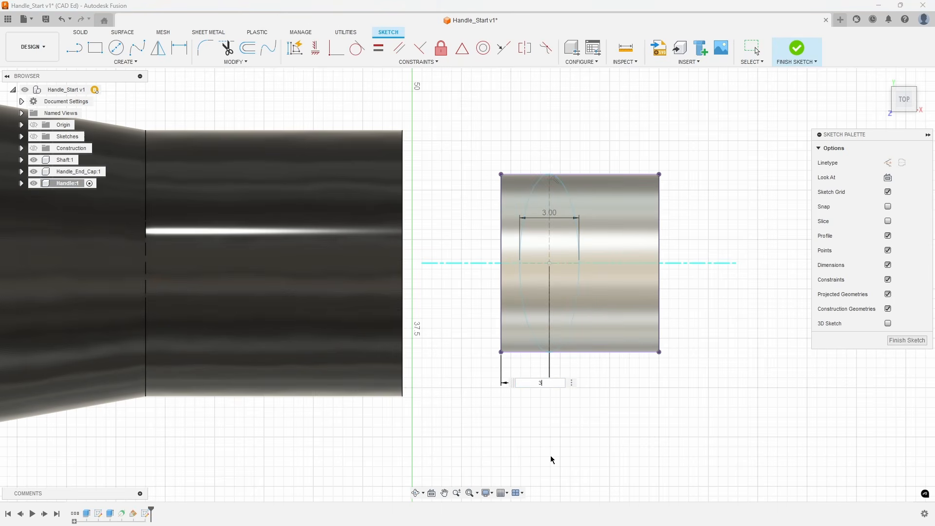
{"action": "key", "text": "Return"}
{"action": "key", "text": "Escape"}
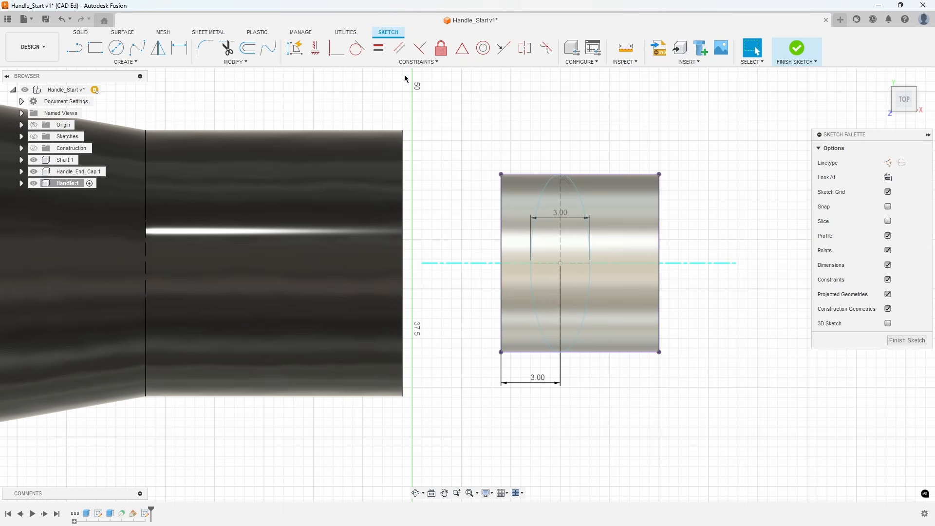
Apply a tangent constraint between the ellipse and the upper edge of the projected cylinder outline.
{"action": "left_click", "coordinate": [357, 48]}
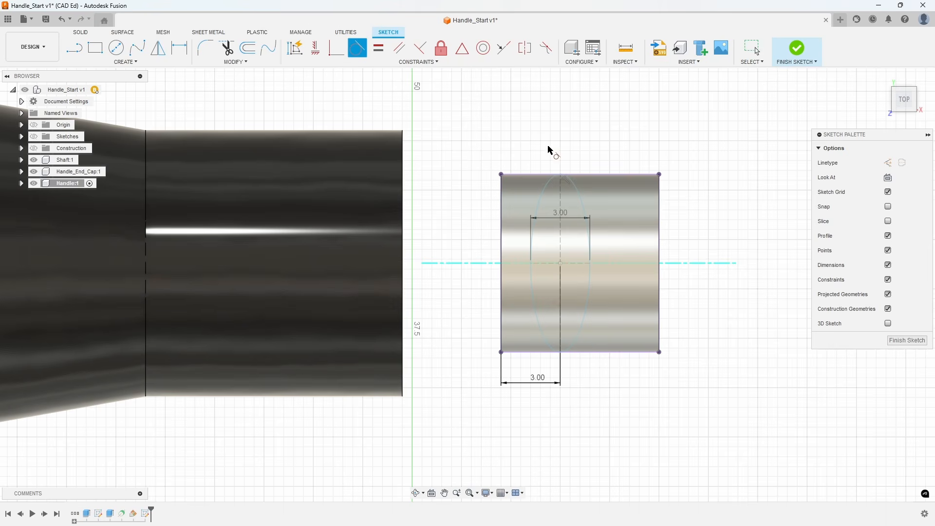
{"action": "left_click", "coordinate": [578, 182]}
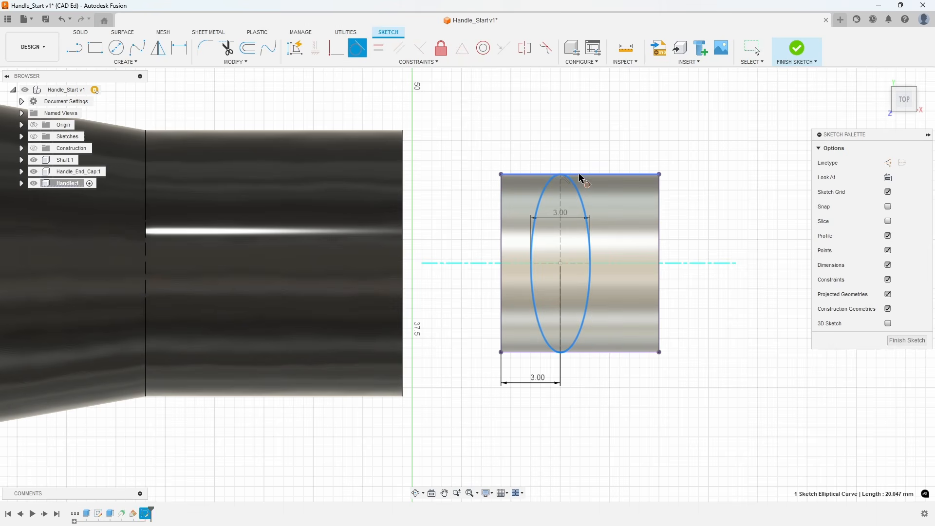
{"action": "left_click", "coordinate": [583, 177]}
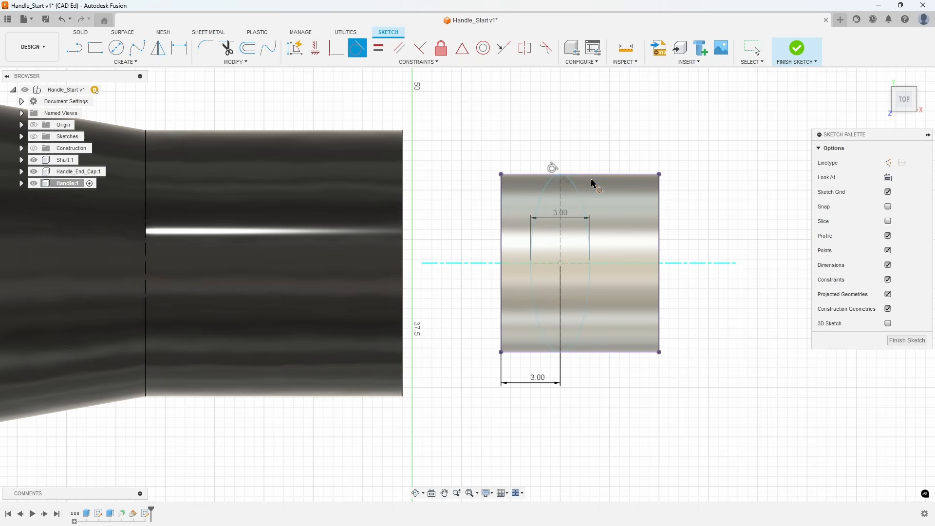
Apply a tangent constraint between the ellipse and the lower edge of the projected cylinder outline, and finish the sketch.
{"action": "left_click", "coordinate": [584, 327]}
{"action": "left_click", "coordinate": [587, 353]}
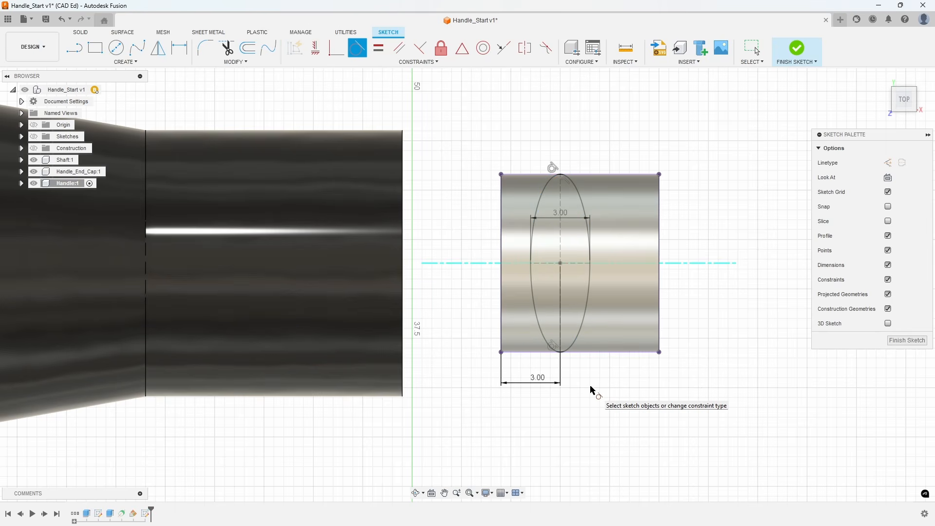
{"action": "key", "text": "Escape"}
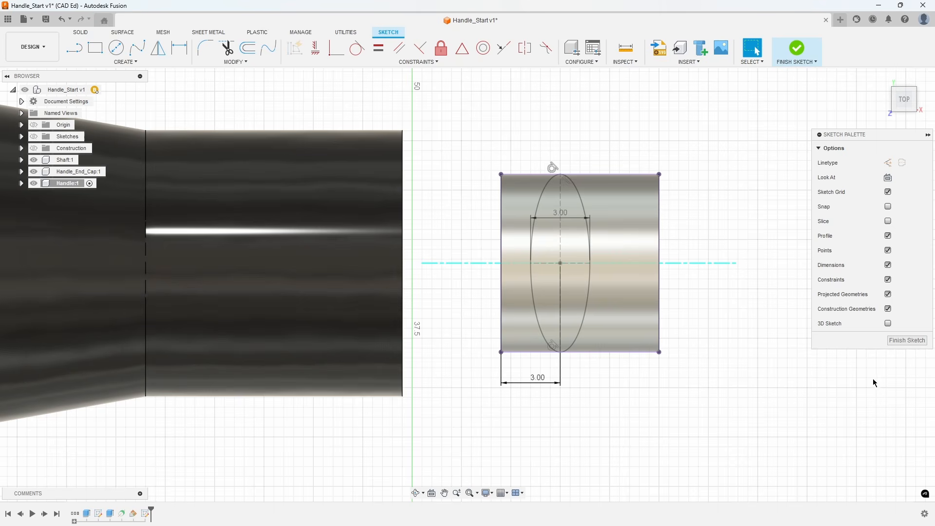
{"action": "left_click", "coordinate": [894, 343]}
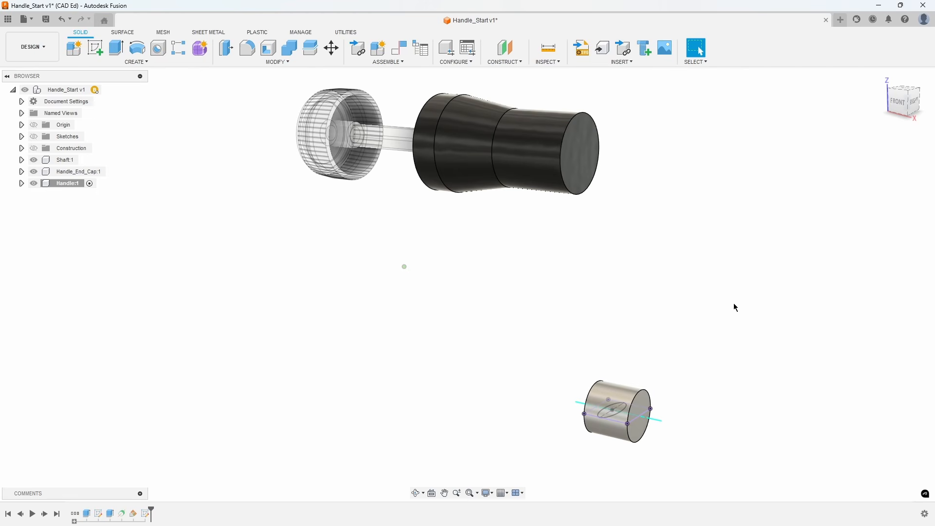
Create a sketch on the handle's flat end face containing its linked projection, picked as a specified entity, and finish the sketch.
{"action": "right_click", "coordinate": [583, 150]}
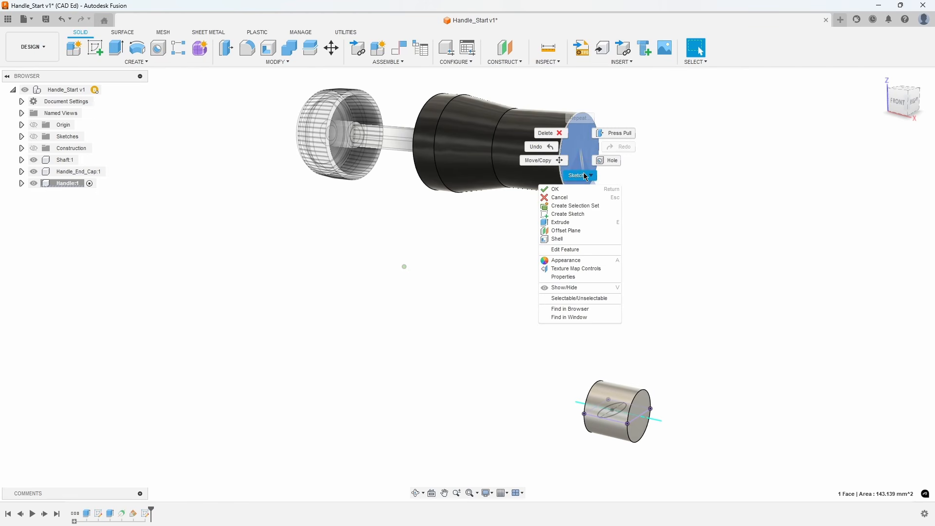
{"action": "left_click", "coordinate": [593, 215]}
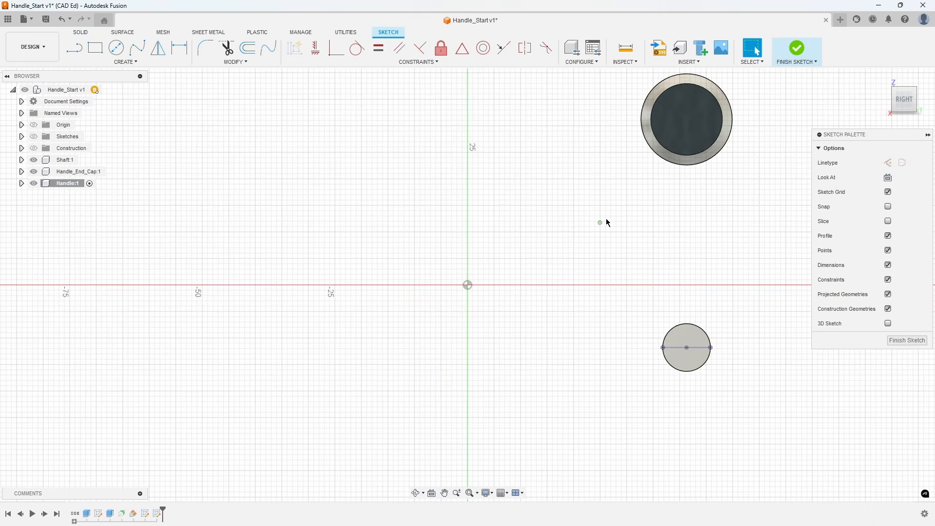
{"action": "key", "text": "p"}
{"action": "middle_click_drag", "start_coordinate": [604, 198], "coordinate": [536, 209]}
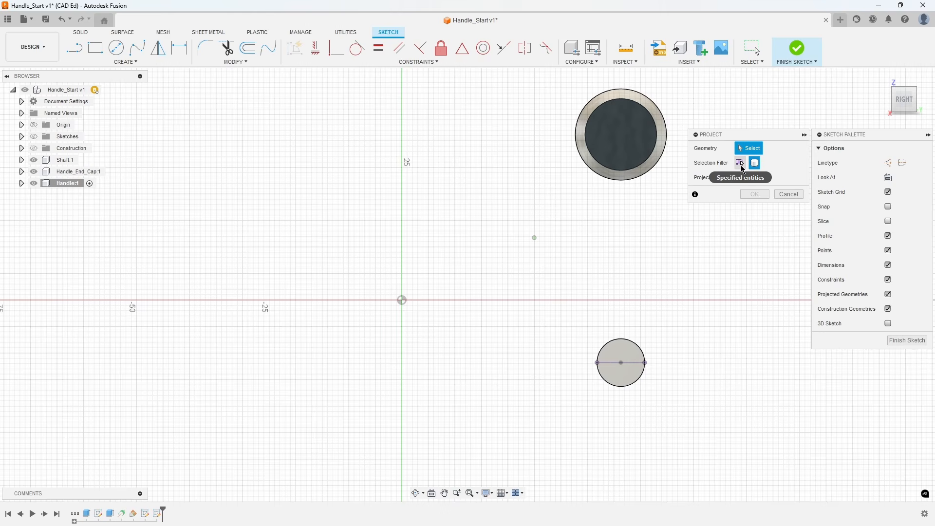
{"action": "left_click", "coordinate": [742, 166]}
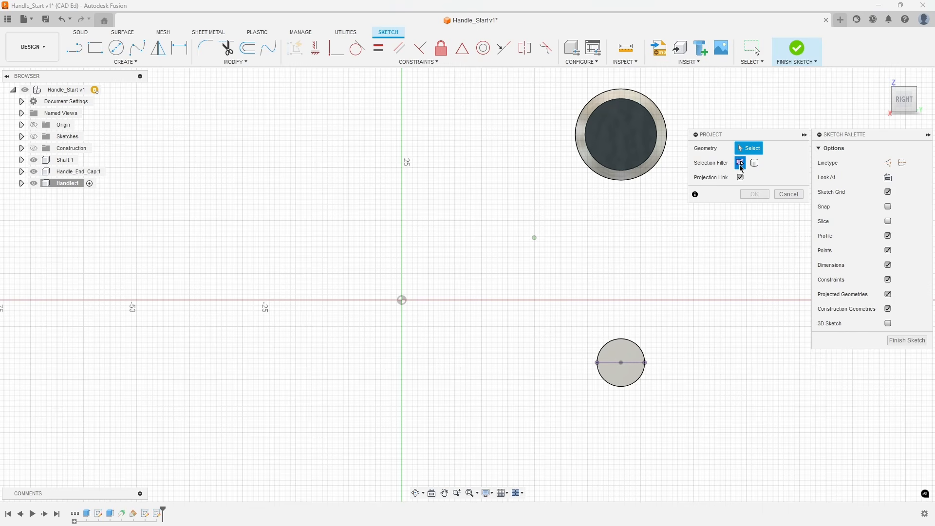
{"action": "left_click", "coordinate": [622, 138]}
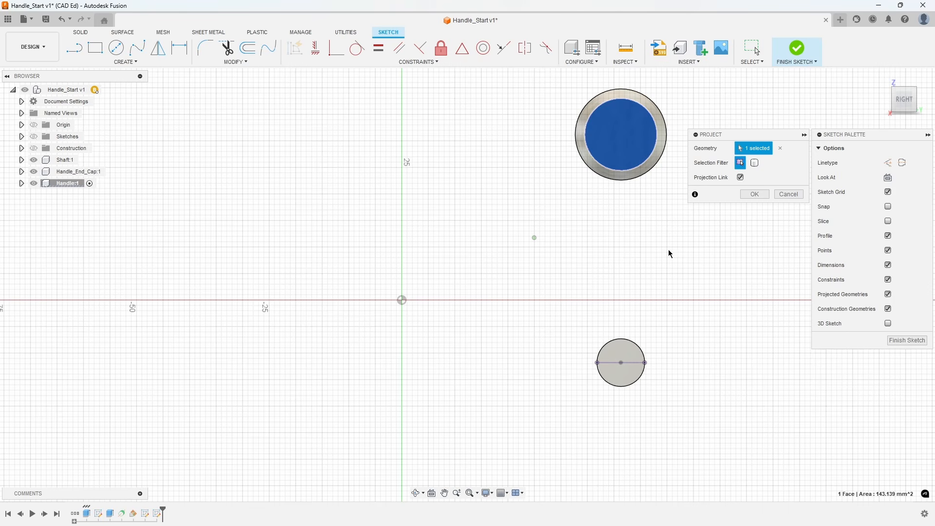
{"action": "left_click", "coordinate": [753, 194]}
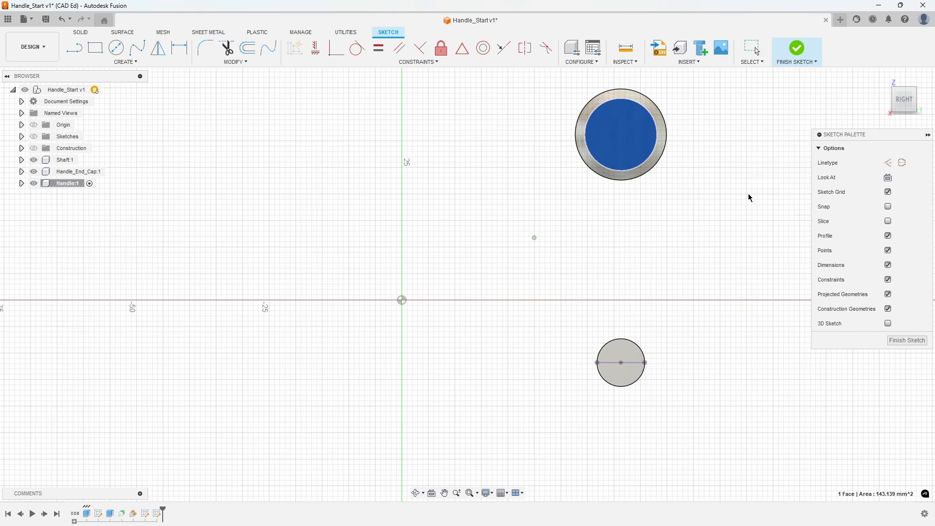
{"action": "left_click", "coordinate": [897, 340]}
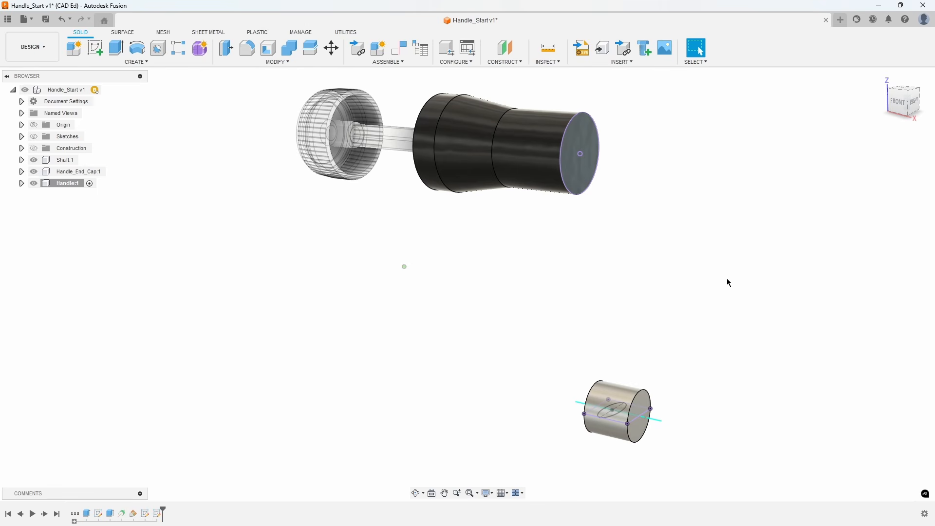
Set up a loft from the handle's circular end profile to the ellipse in the cylinder, with New Body as the operation.
{"action": "left_click", "coordinate": [145, 62]}
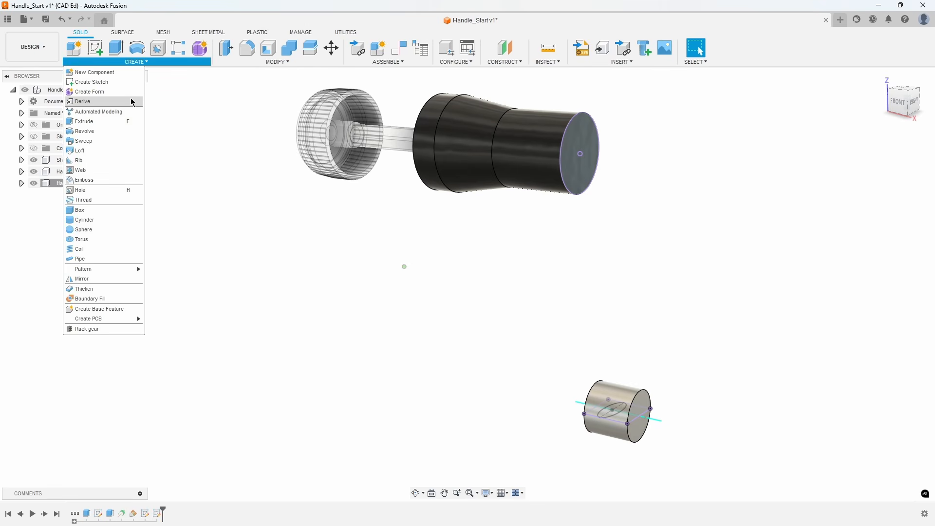
{"action": "left_click", "coordinate": [109, 154]}
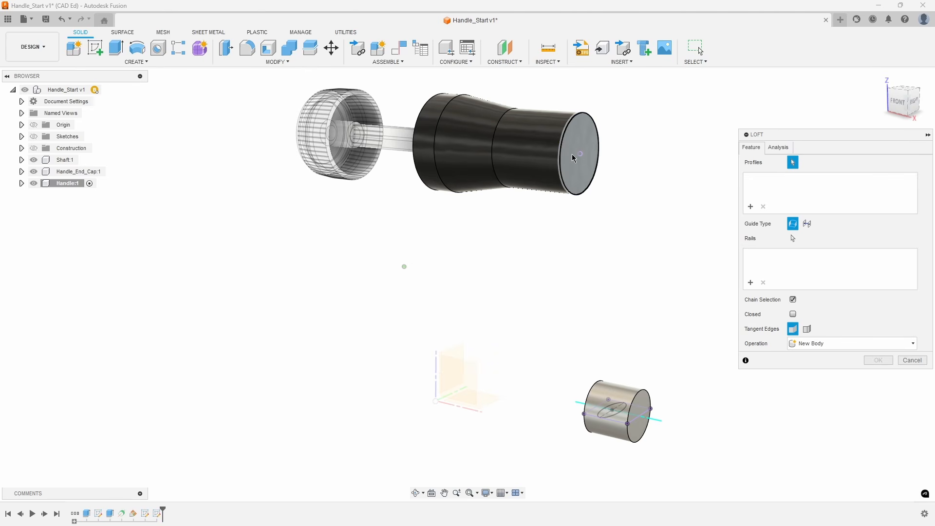
{"action": "left_click", "coordinate": [568, 139]}
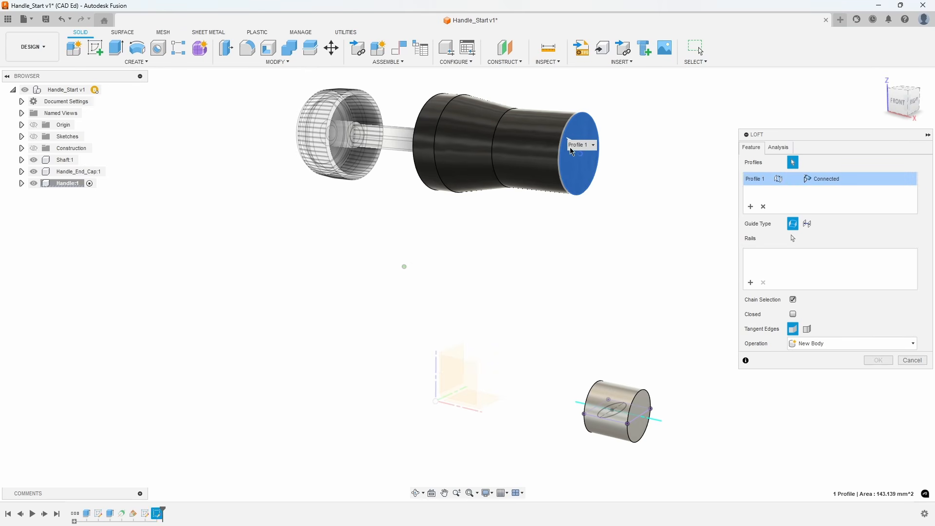
{"action": "scroll", "coordinate": [604, 300], "scroll_direction": "up", "scroll_amount": 3}
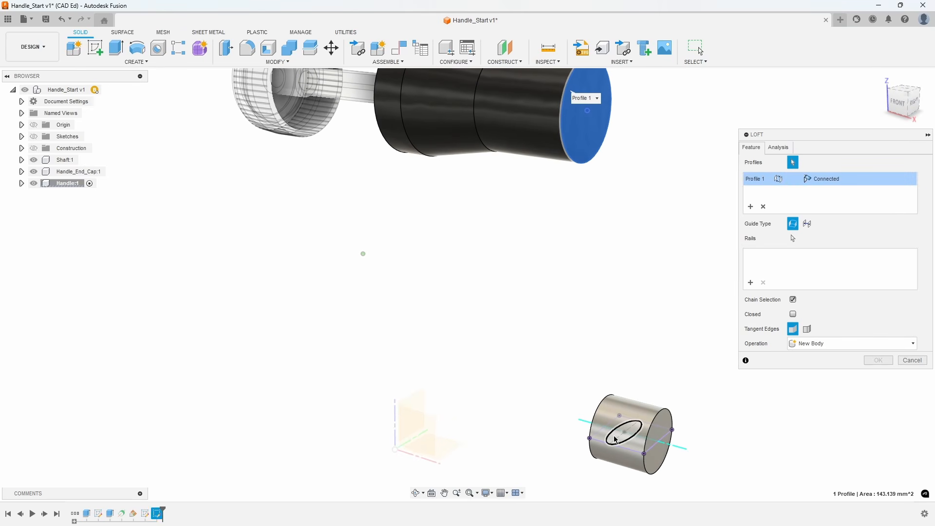
{"action": "left_click", "coordinate": [616, 440]}
{"action": "scroll", "coordinate": [549, 444], "scroll_direction": "down", "scroll_amount": 3}
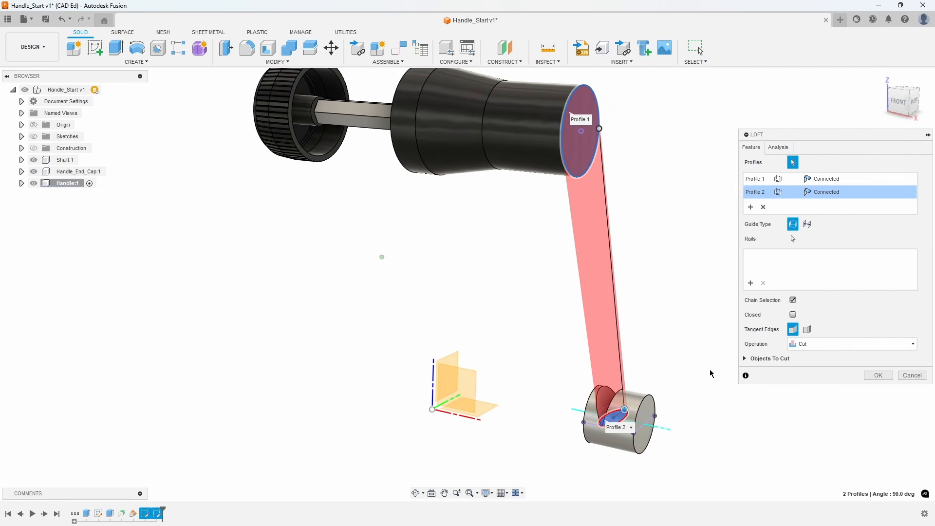
{"action": "left_click", "coordinate": [815, 348]}
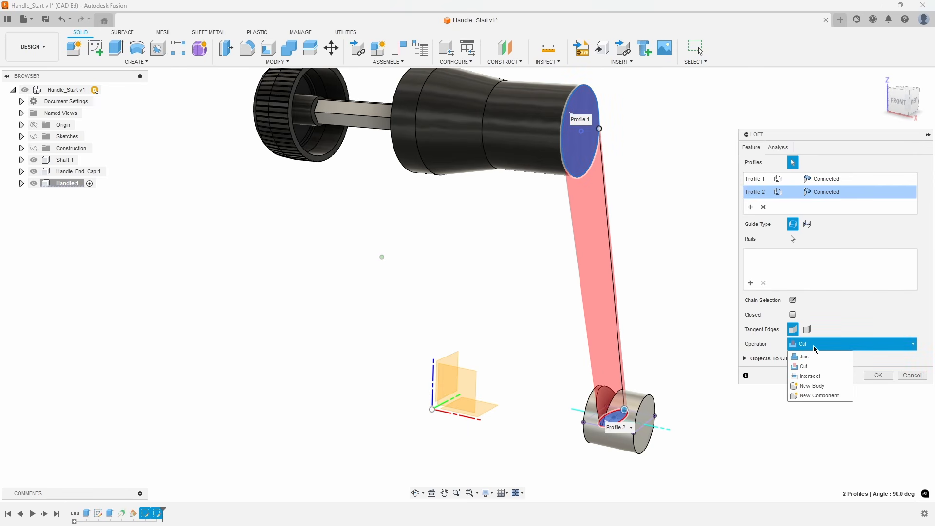
{"action": "left_click", "coordinate": [827, 386]}
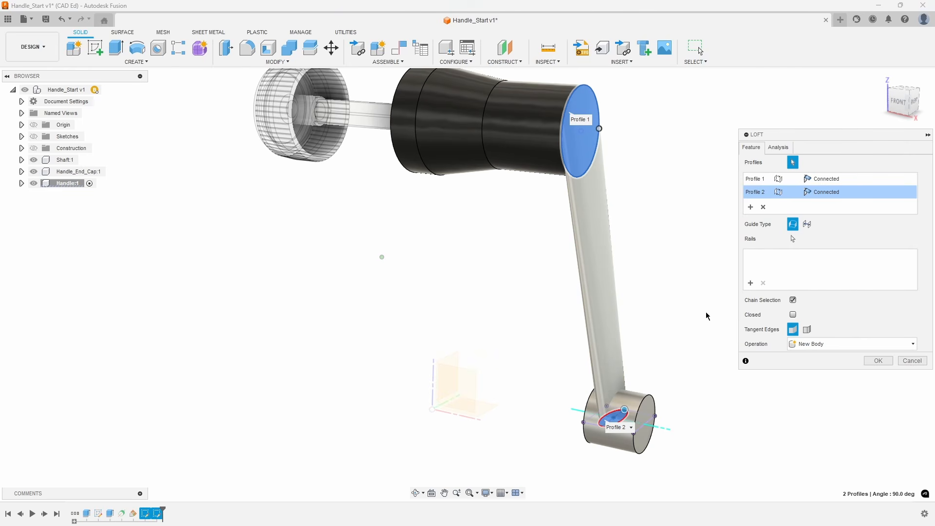
Set the end condition of both loft profiles, the circle and the ellipse, to Direction.
{"action": "middle_click_drag", "start_coordinate": [690, 240], "coordinate": [706, 235], "text": "shift"}
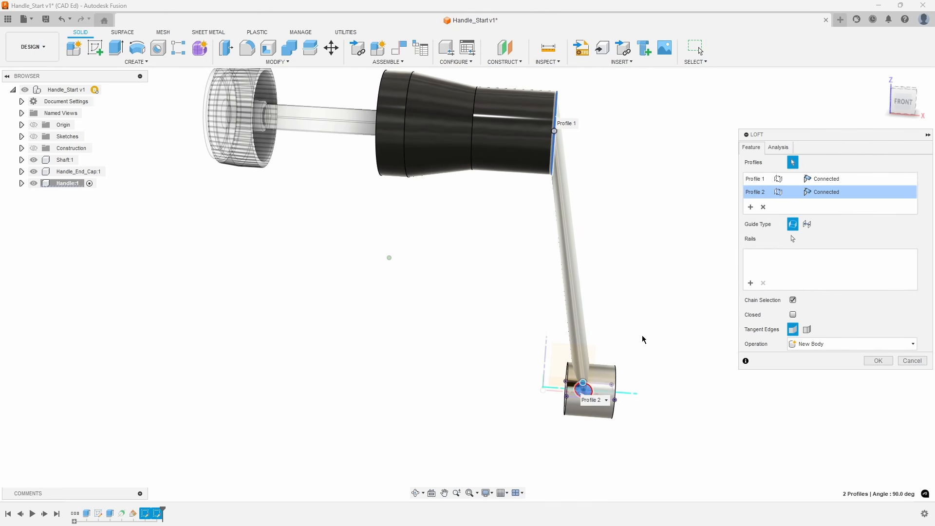
{"action": "middle_click_drag", "start_coordinate": [641, 338], "coordinate": [657, 331], "text": "shift"}
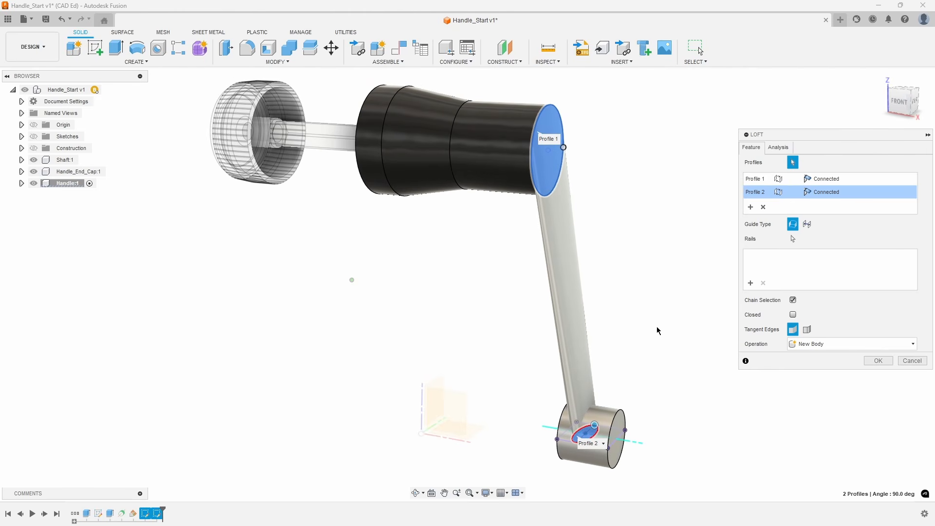
{"action": "left_click", "coordinate": [763, 180]}
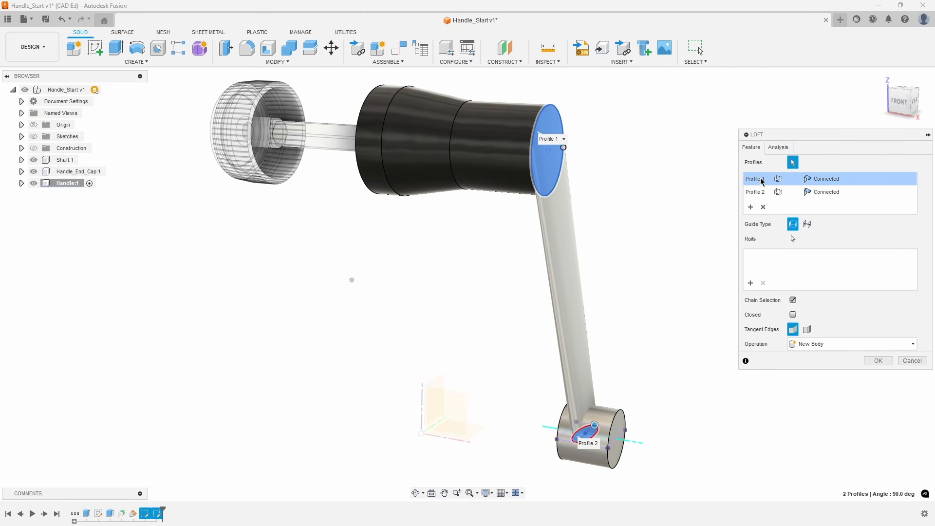
{"action": "left_click", "coordinate": [853, 180]}
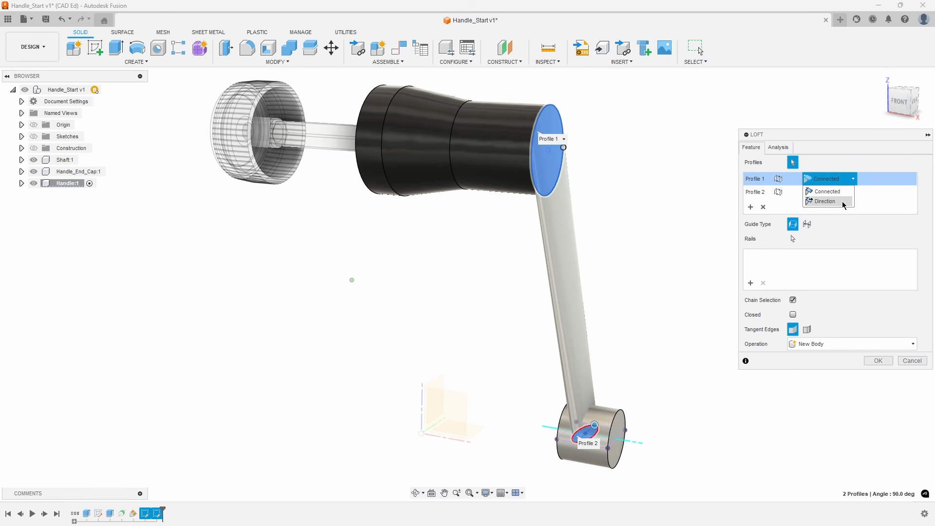
{"action": "left_click", "coordinate": [829, 201]}
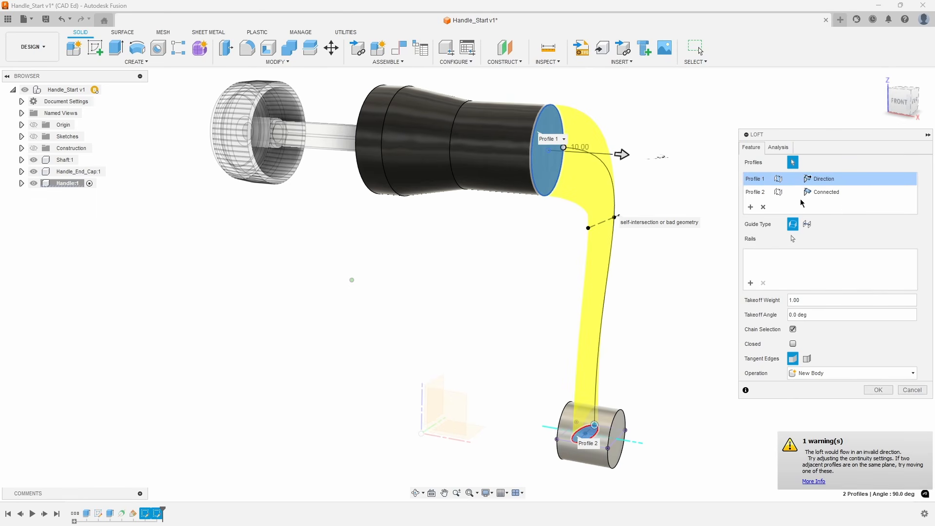
{"action": "left_click", "coordinate": [846, 195]}
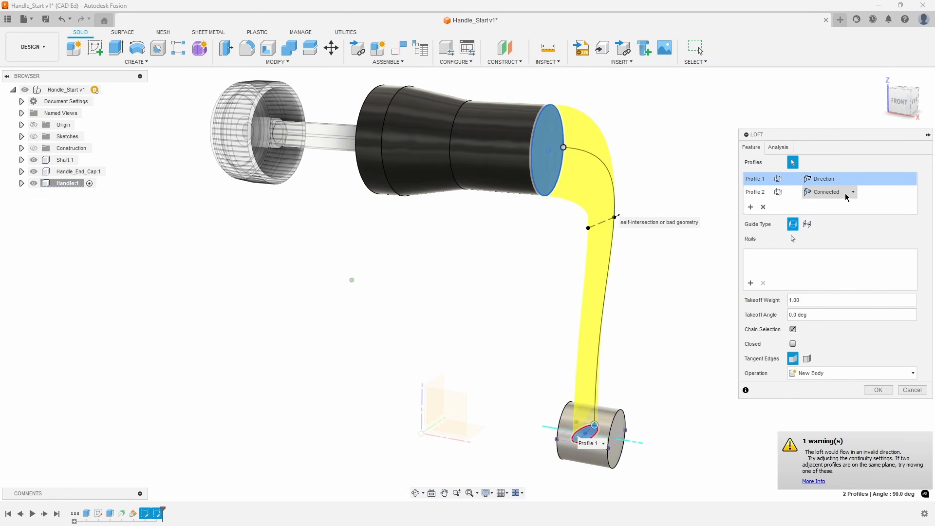
{"action": "left_click", "coordinate": [832, 214]}
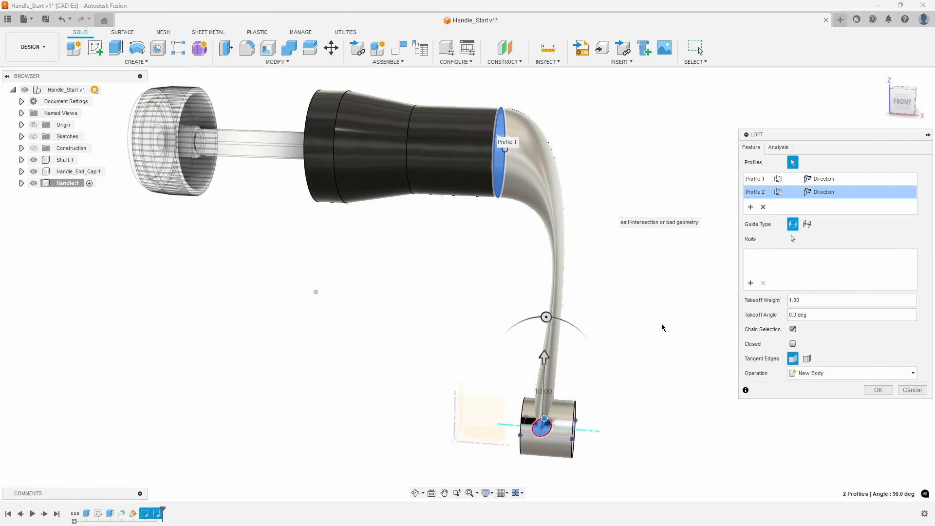
Set the takeoff weight of the loft's circular profile to 0.5 and create the loft.
{"action": "left_click", "coordinate": [758, 180]}
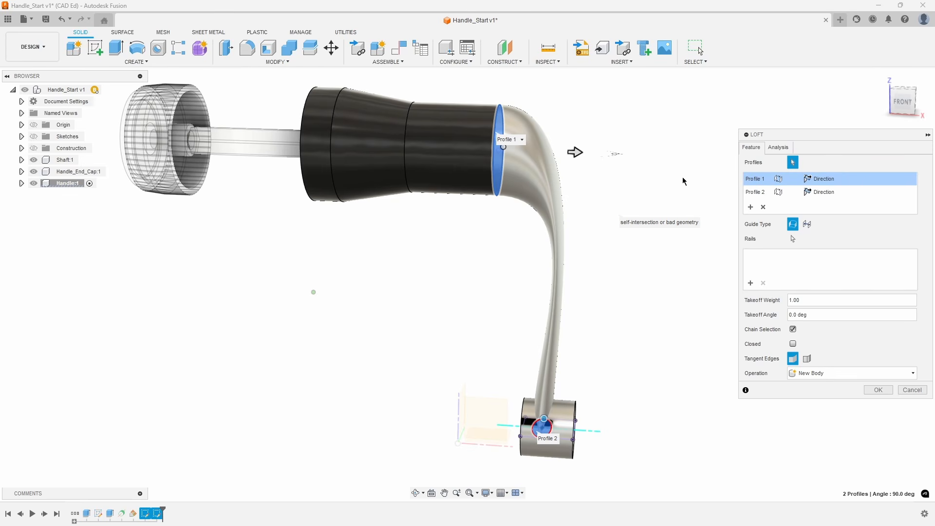
{"action": "left_click_drag", "start_coordinate": [575, 152], "coordinate": [547, 152]}
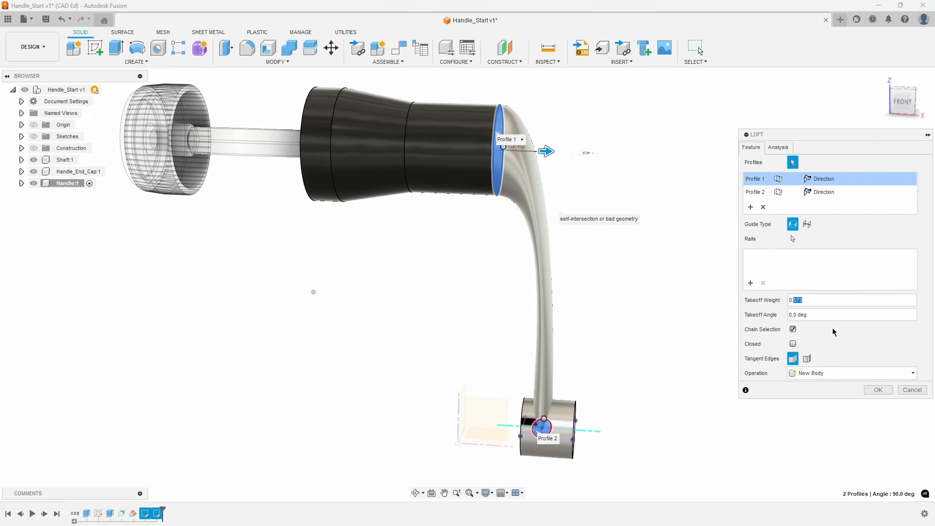
{"action": "type", "text": "5"}
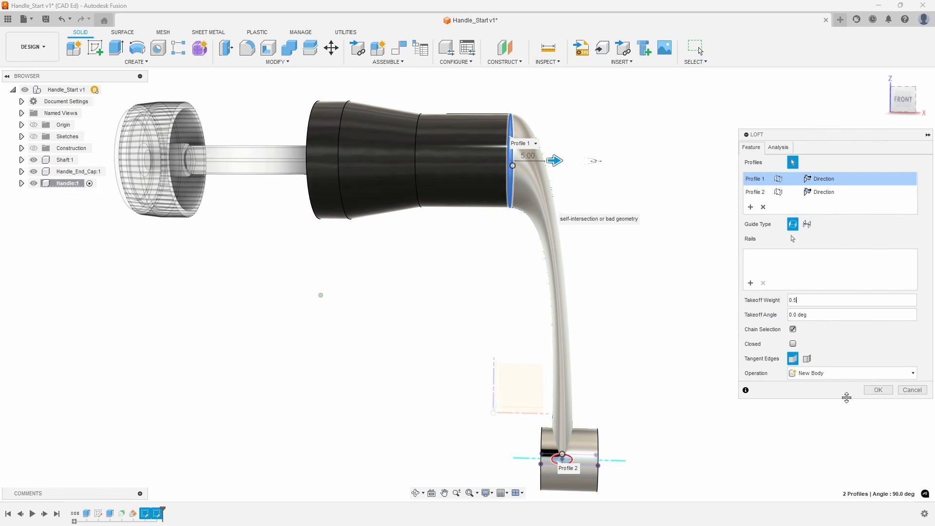
{"action": "left_click", "coordinate": [878, 390]}
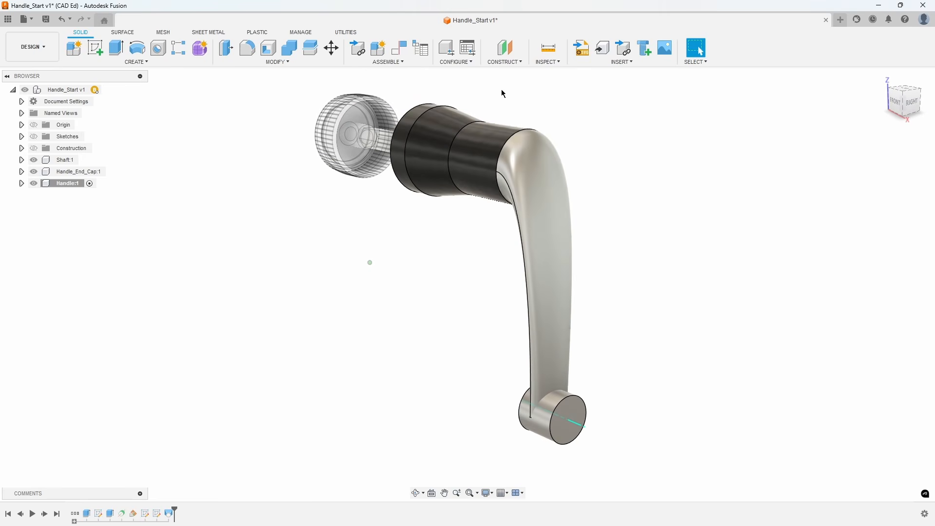
Combine the handle body with the lofted arm and the end cylinder using the Join operation.
{"action": "left_click", "coordinate": [286, 54]}
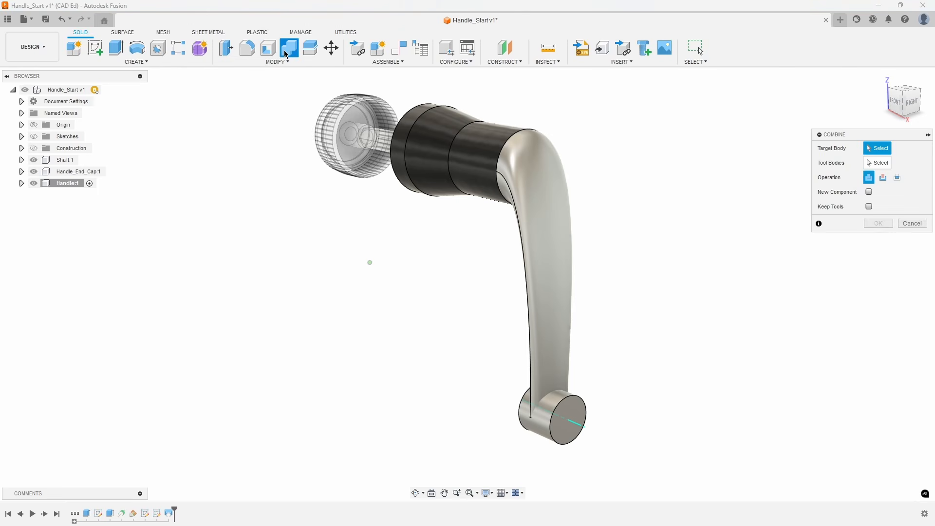
{"action": "left_click", "coordinate": [482, 159]}
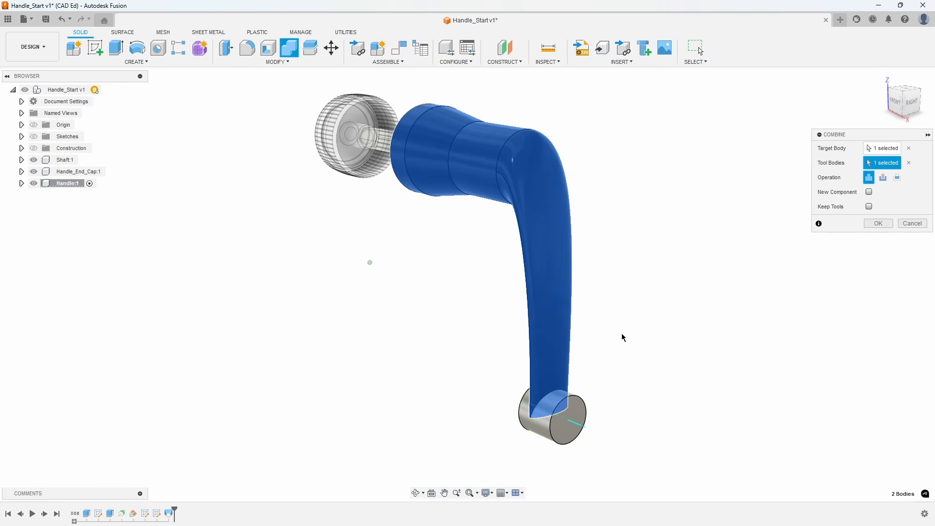
{"action": "left_click", "coordinate": [582, 409]}
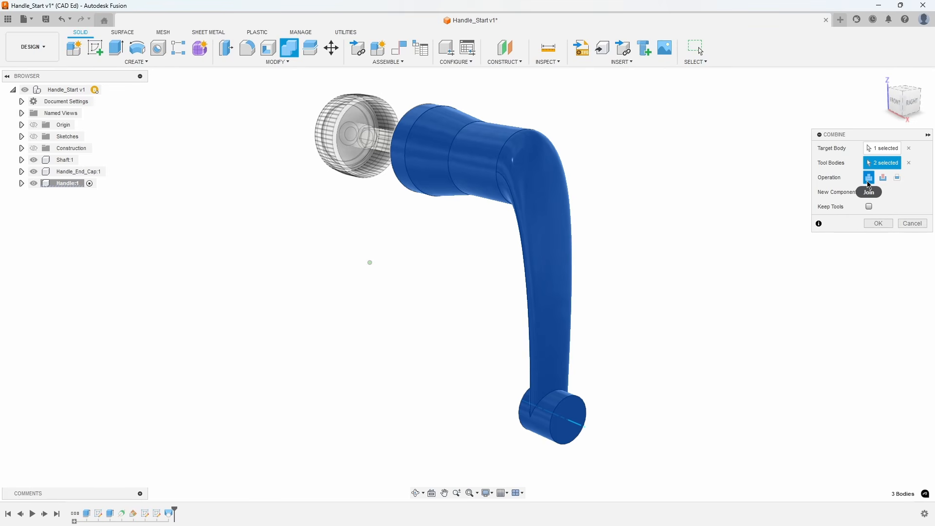
{"action": "left_click", "coordinate": [875, 224]}
Fillet both junction edges between the arm and the end cylinder, plus both cylinder rims, with a 0.5 mm radius.
{"action": "scroll", "coordinate": [703, 346], "scroll_direction": "up", "scroll_amount": 8}
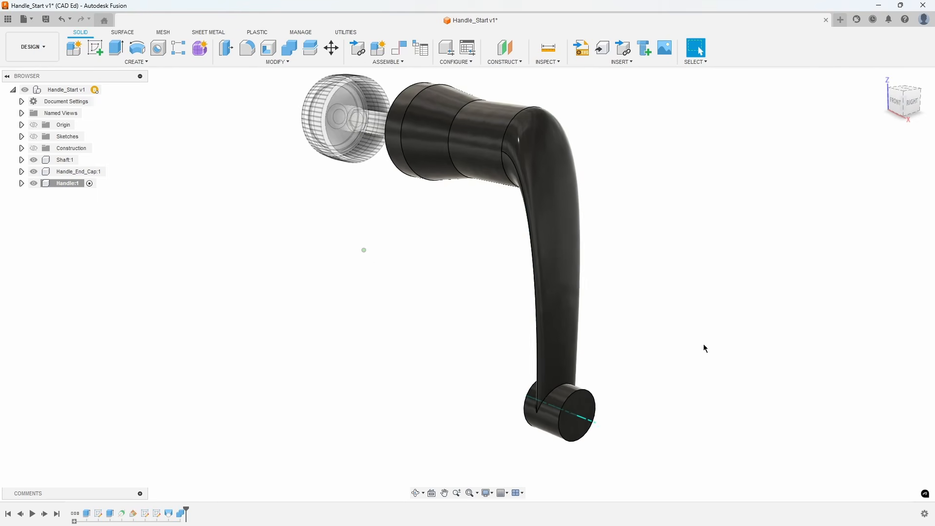
{"action": "right_click", "coordinate": [616, 307]}
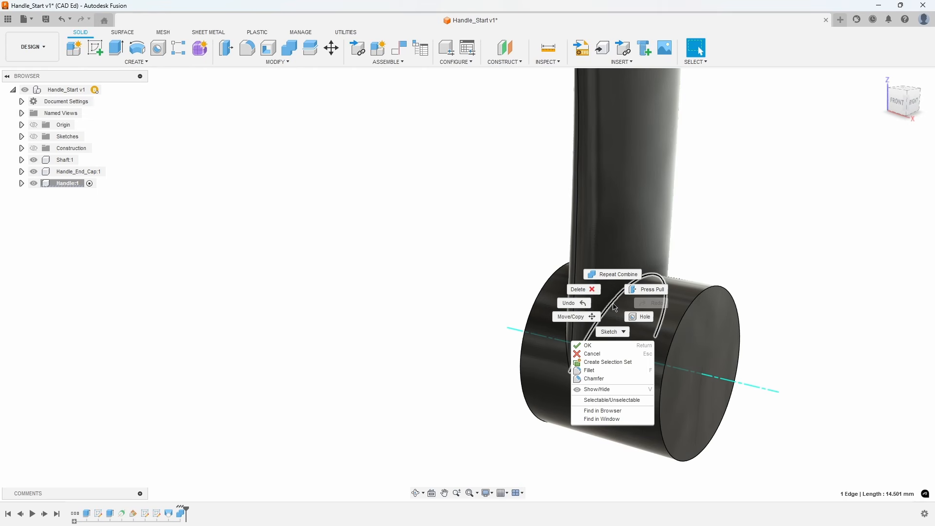
{"action": "left_click", "coordinate": [626, 361]}
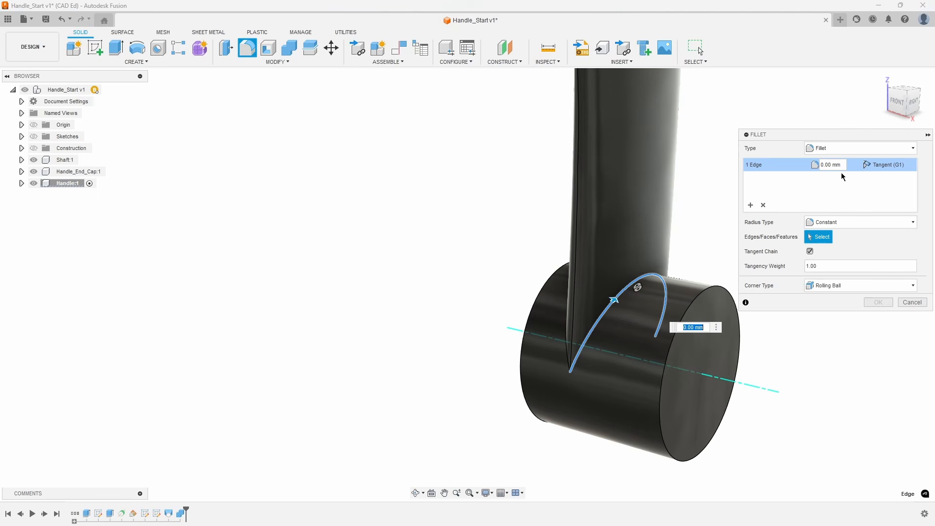
{"action": "type", "text": "0.5"}
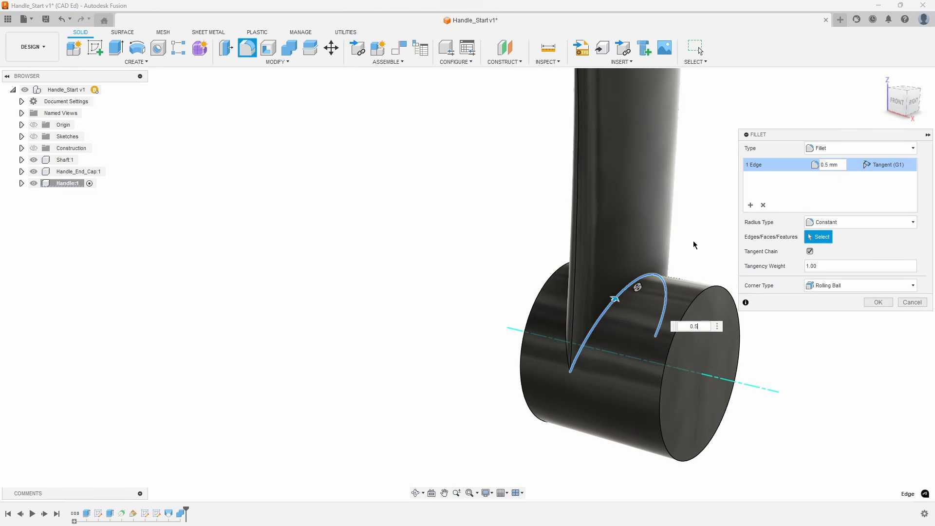
{"action": "left_click", "coordinate": [567, 326]}
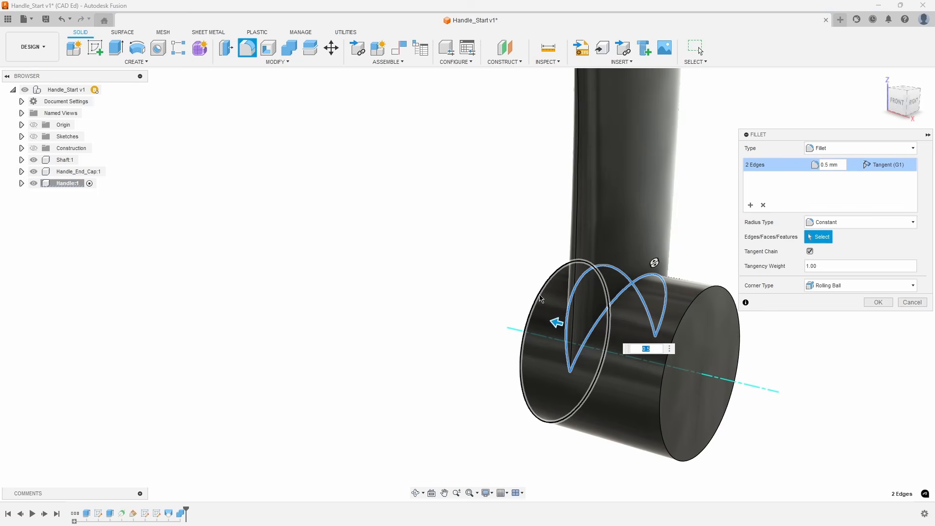
{"action": "left_click", "coordinate": [674, 333]}
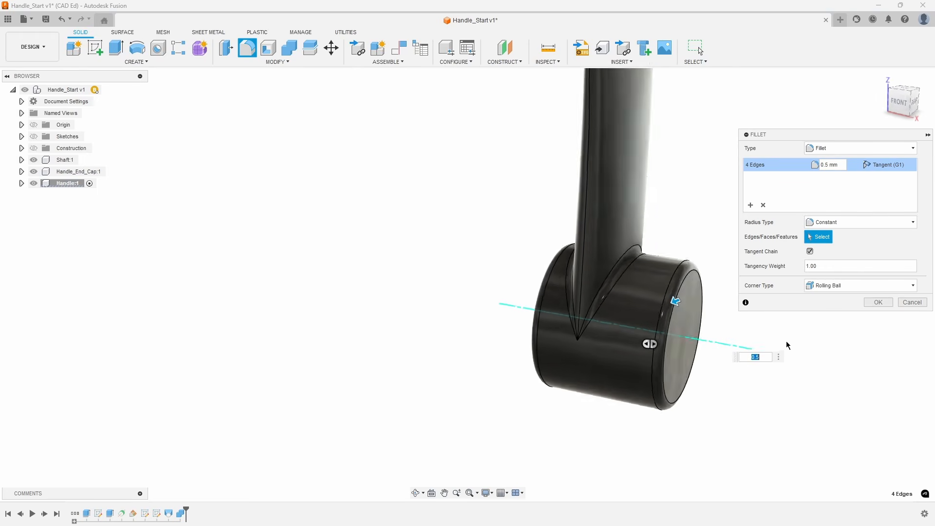
{"action": "left_click", "coordinate": [875, 303]}
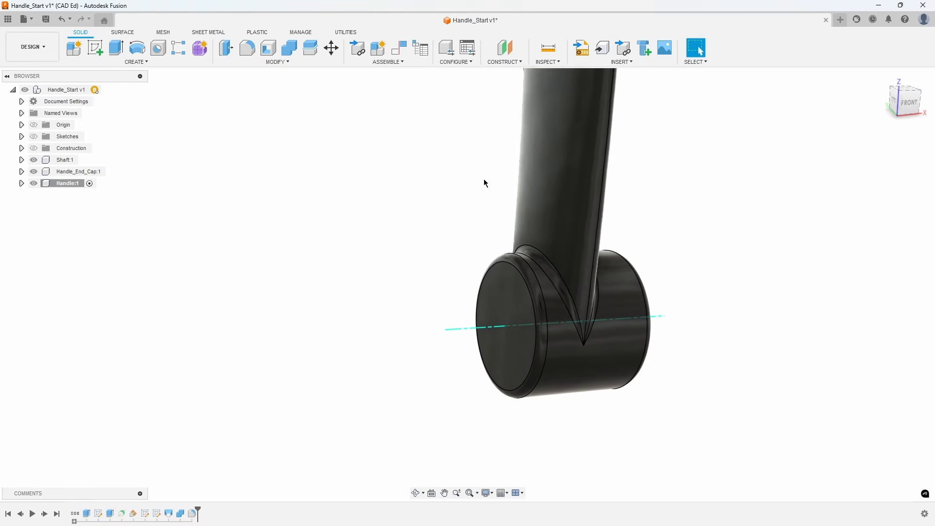
Create a simple 3 mm hole centered on the end cylinder's flat face, with its extents set to All.
{"action": "left_click", "coordinate": [165, 48]}
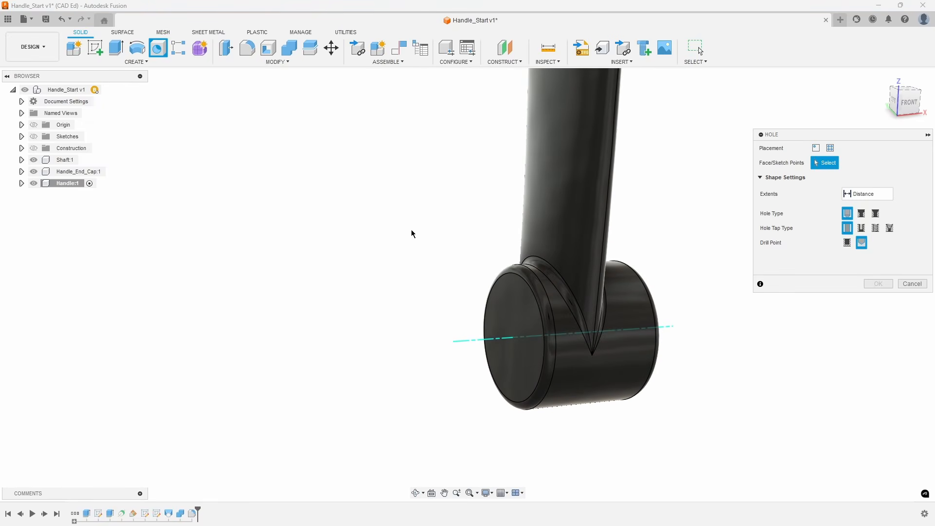
{"action": "left_click", "coordinate": [515, 301]}
{"action": "left_click_drag", "start_coordinate": [515, 298], "coordinate": [524, 346]}
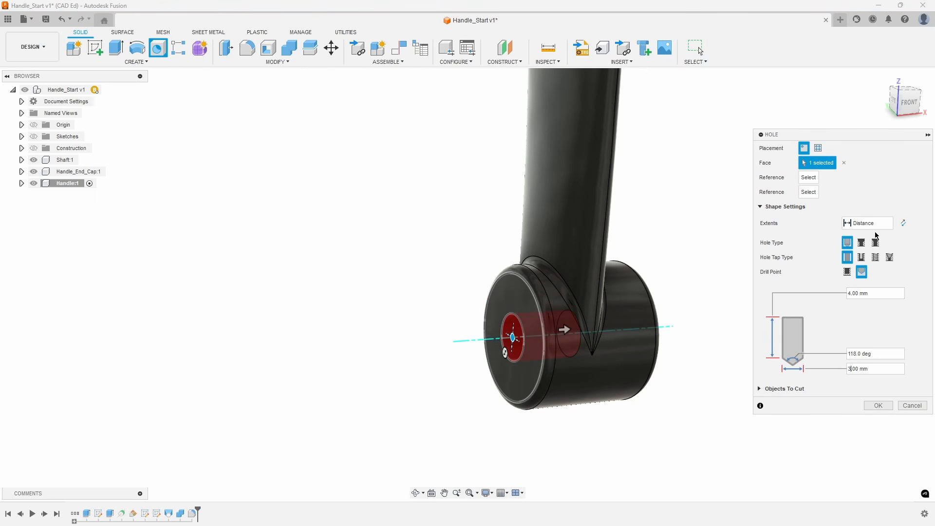
{"action": "left_click", "coordinate": [868, 223]}
{"action": "left_click", "coordinate": [866, 256]}
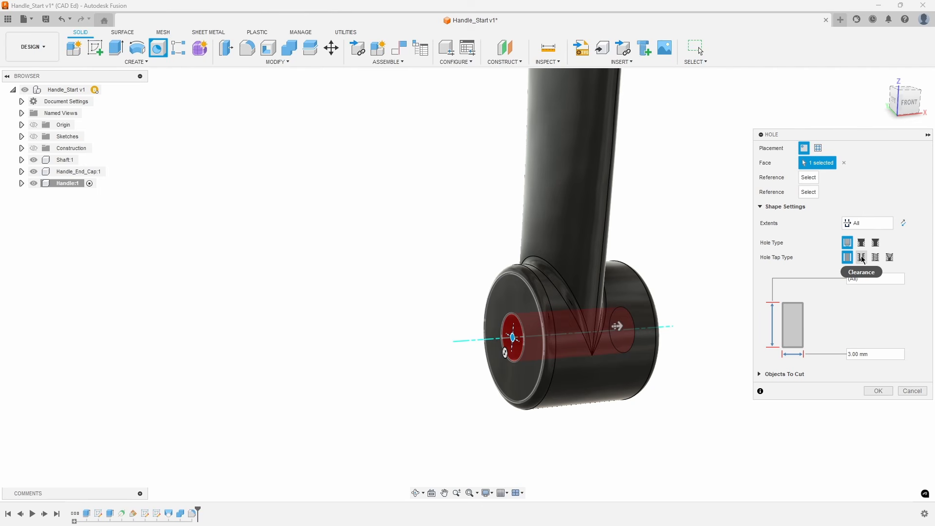
{"action": "left_click", "coordinate": [879, 392]}
Roll the timeline back to just before the loft and show Sketch2 and Sketch3 of the Handle component.
{"action": "middle_click_drag", "start_coordinate": [878, 393], "coordinate": [542, 415], "text": "shift"}
{"action": "scroll", "coordinate": [493, 411], "scroll_direction": "down", "scroll_amount": 5}
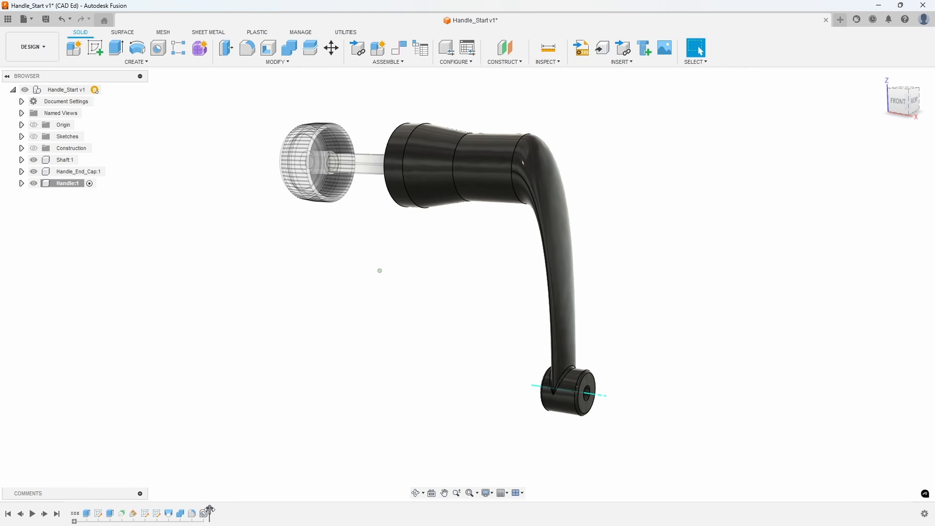
{"action": "left_click_drag", "start_coordinate": [210, 510], "coordinate": [165, 507]}
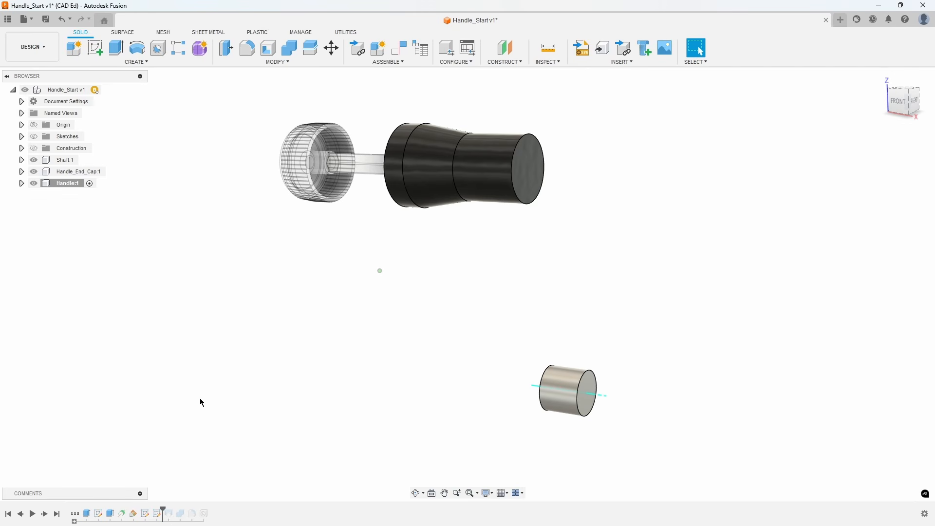
{"action": "left_click", "coordinate": [21, 183]}
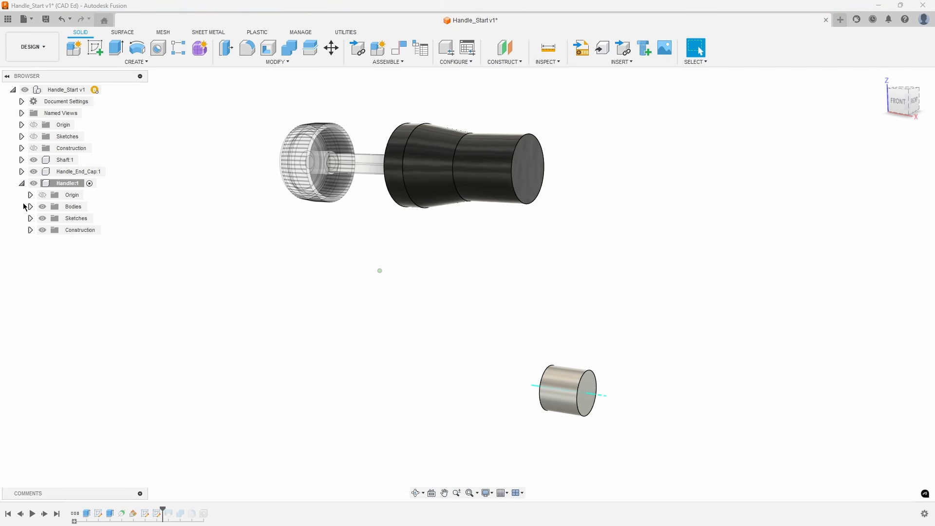
{"action": "left_click", "coordinate": [30, 219]}
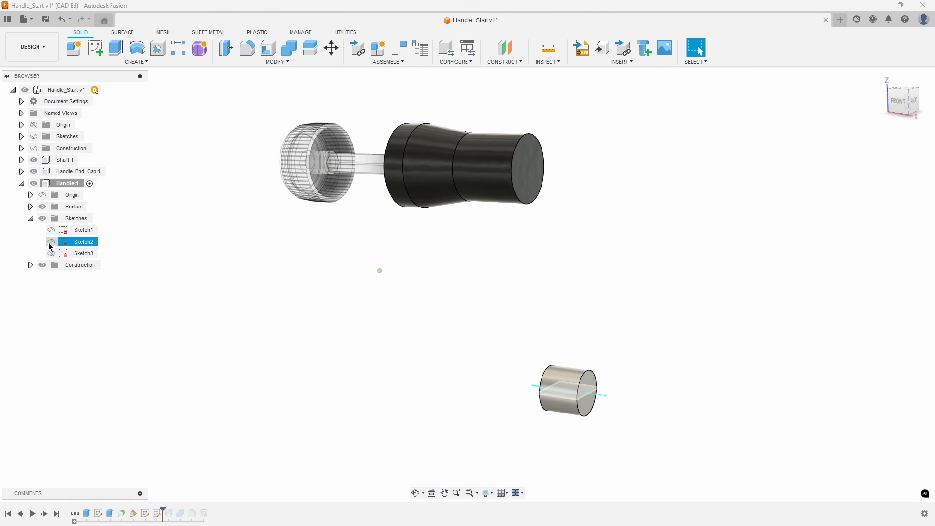
{"action": "left_click", "coordinate": [51, 241]}
{"action": "left_click", "coordinate": [52, 253]}
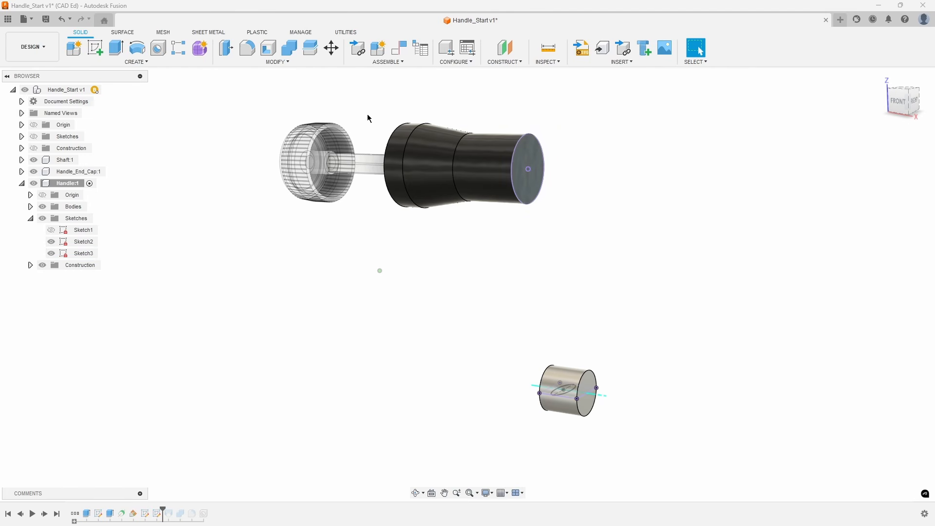
Create a construction plane through three points: the handle circle's center and two points of the ellipse sketch in the cylinder.
{"action": "left_click", "coordinate": [505, 62]}
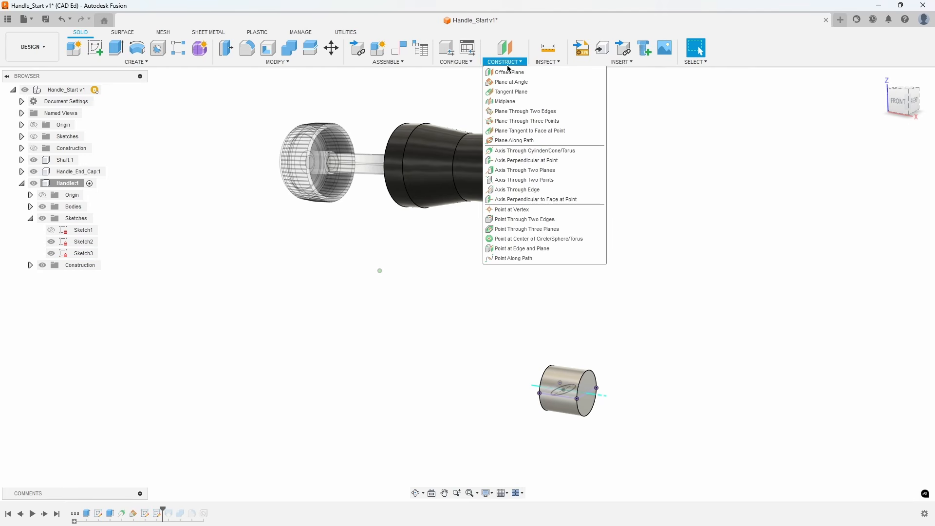
{"action": "left_click", "coordinate": [529, 121]}
{"action": "scroll", "coordinate": [568, 156], "scroll_direction": "up", "scroll_amount": 5}
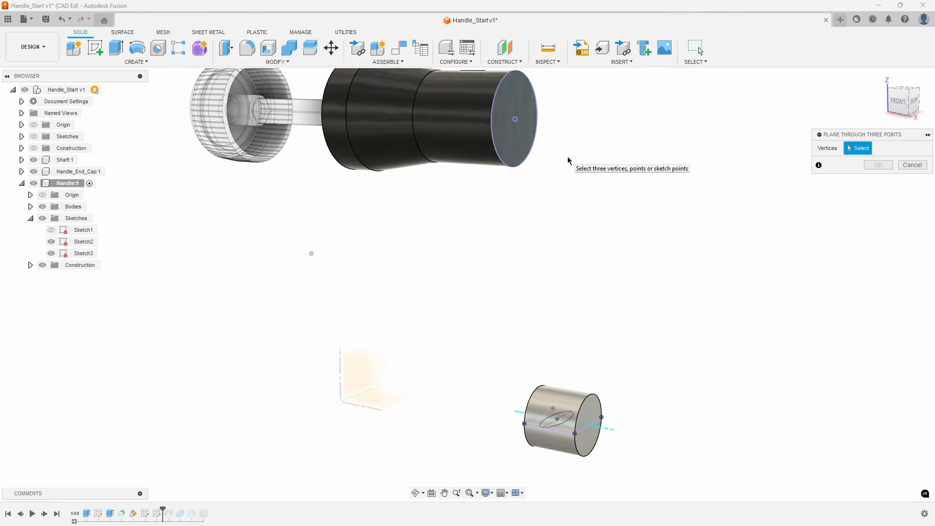
{"action": "left_click", "coordinate": [507, 101]}
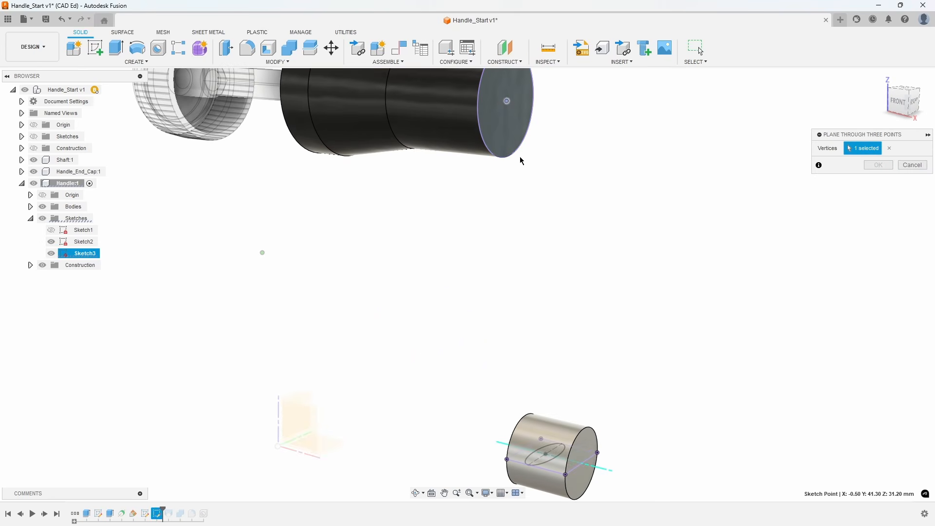
{"action": "left_click", "coordinate": [542, 440]}
{"action": "left_click", "coordinate": [535, 452]}
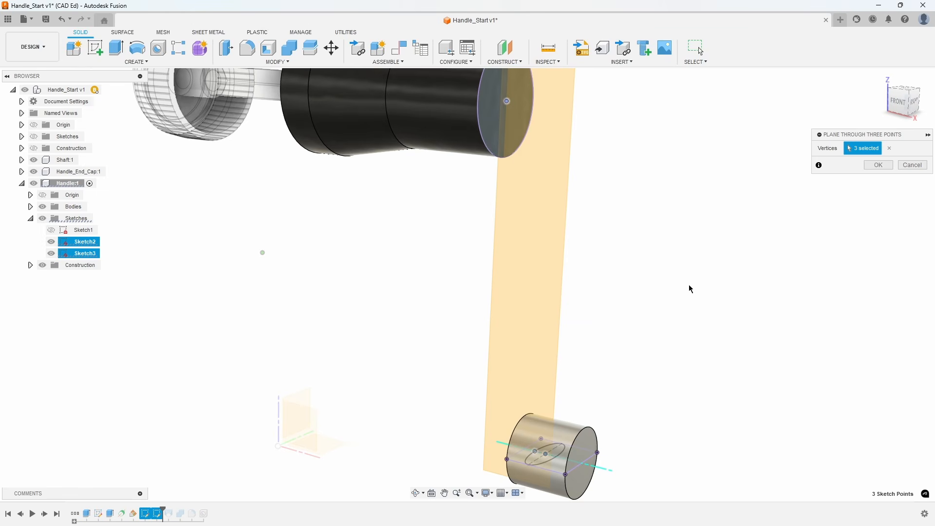
{"action": "left_click", "coordinate": [877, 166]}
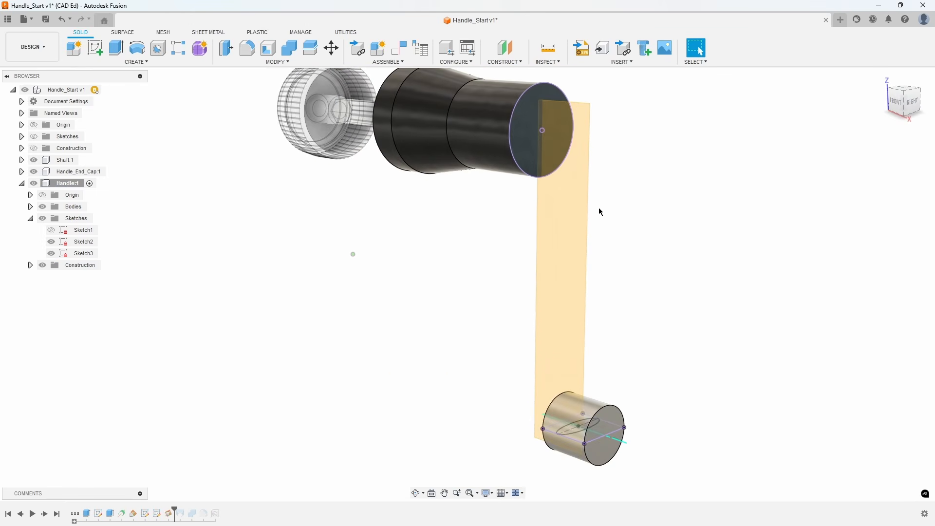
Start a sketch on the three-point plane and project the center points of the handle circle and the ellipse into it.
{"action": "right_click", "coordinate": [570, 217]}
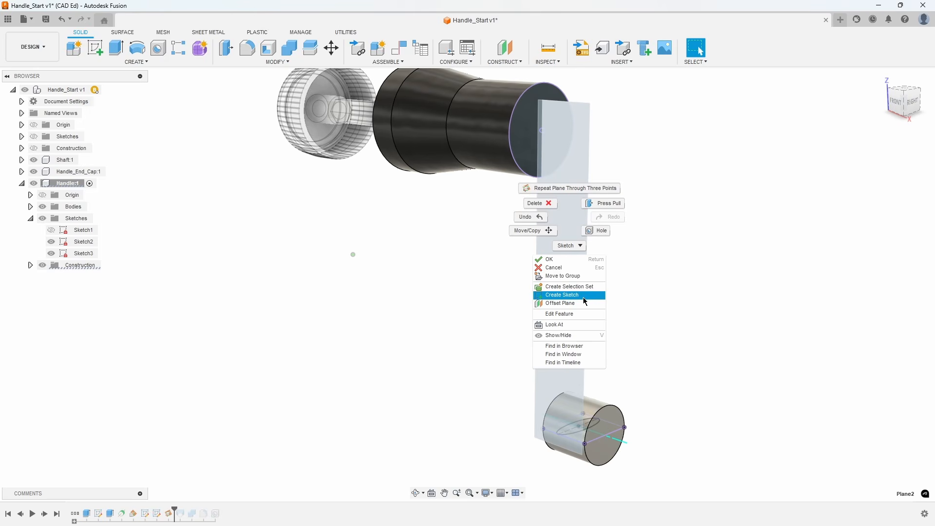
{"action": "left_click", "coordinate": [563, 295]}
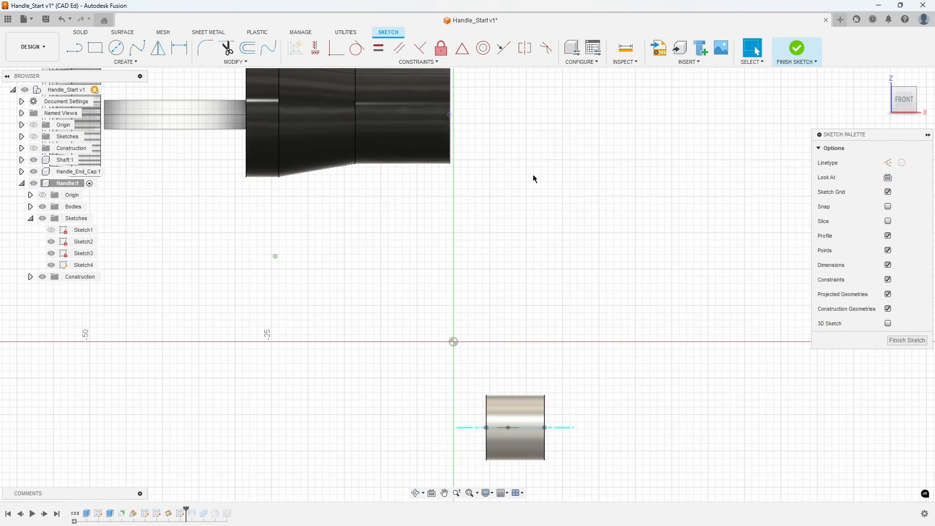
{"action": "key", "text": "p"}
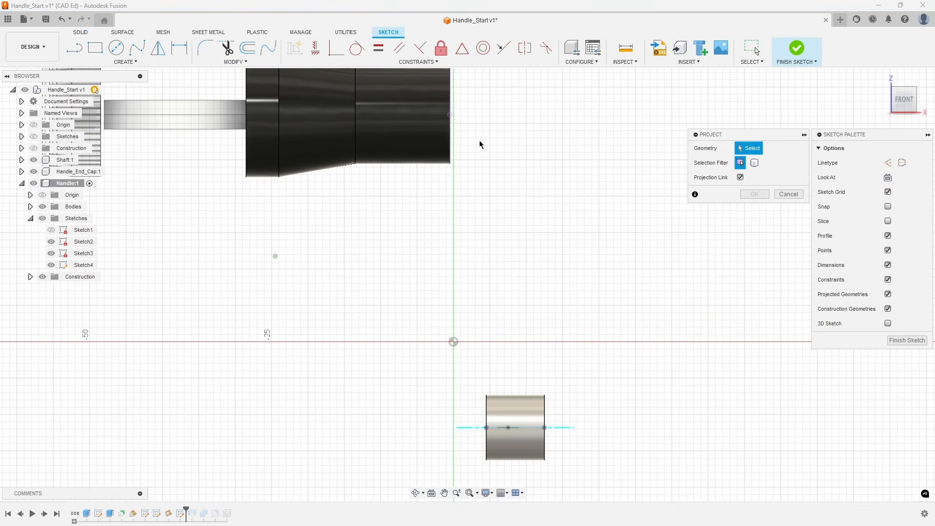
{"action": "left_click", "coordinate": [451, 115]}
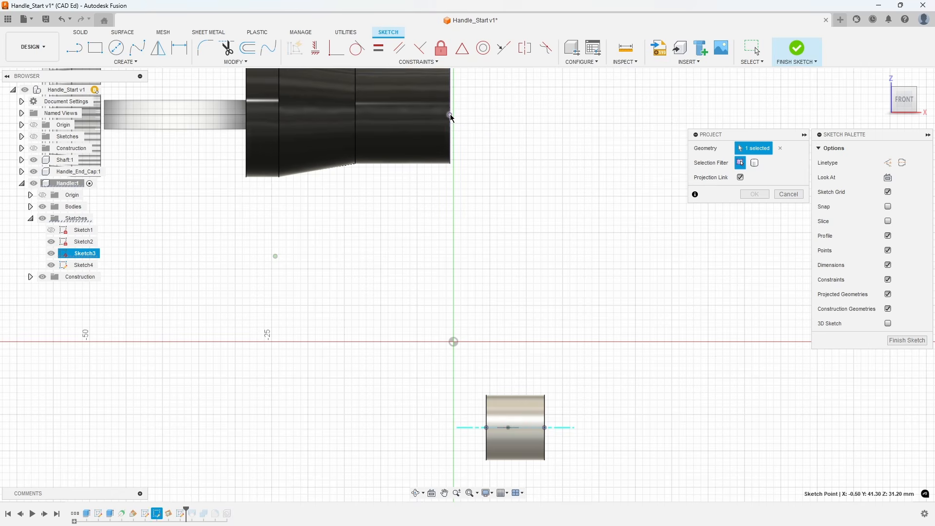
{"action": "left_click", "coordinate": [508, 427]}
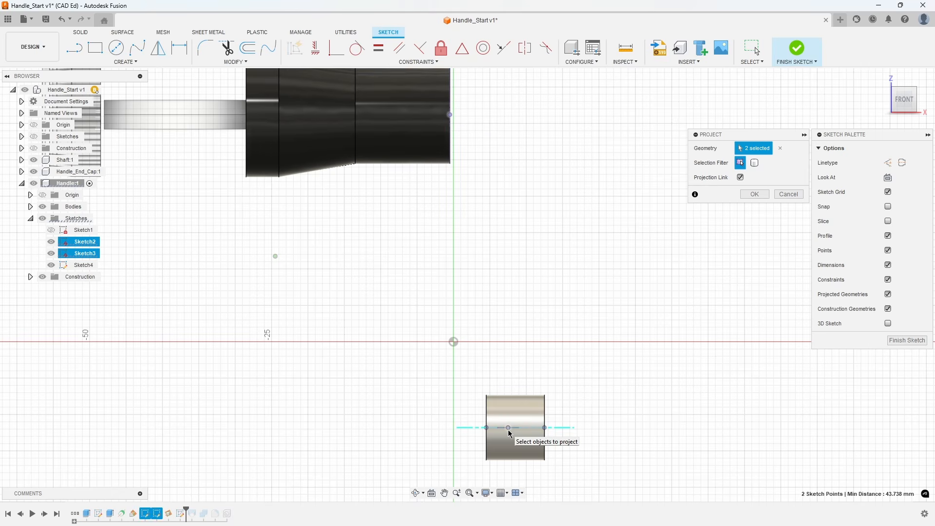
{"action": "left_click", "coordinate": [751, 195]}
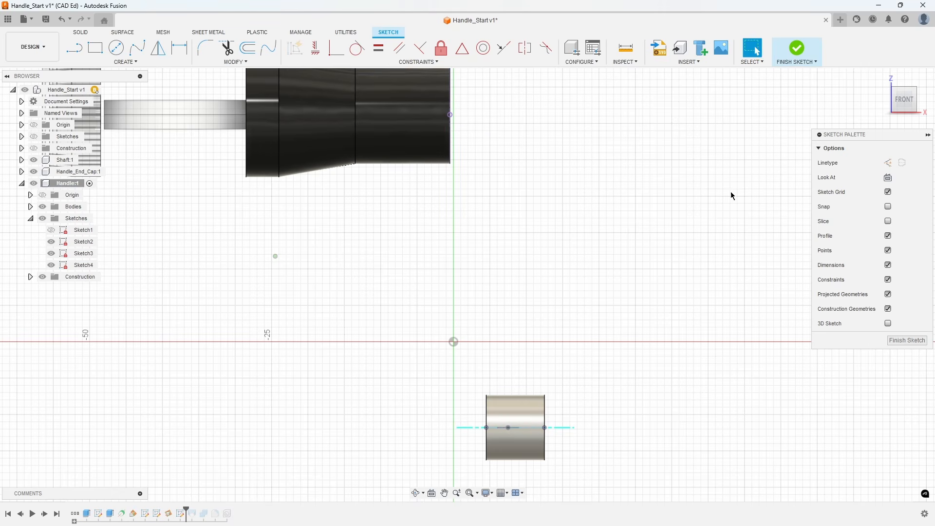
Draw a fit point spline from the projected circle center, curving outward through three intermediate points, down to the projected ellipse center.
{"action": "left_click", "coordinate": [143, 50]}
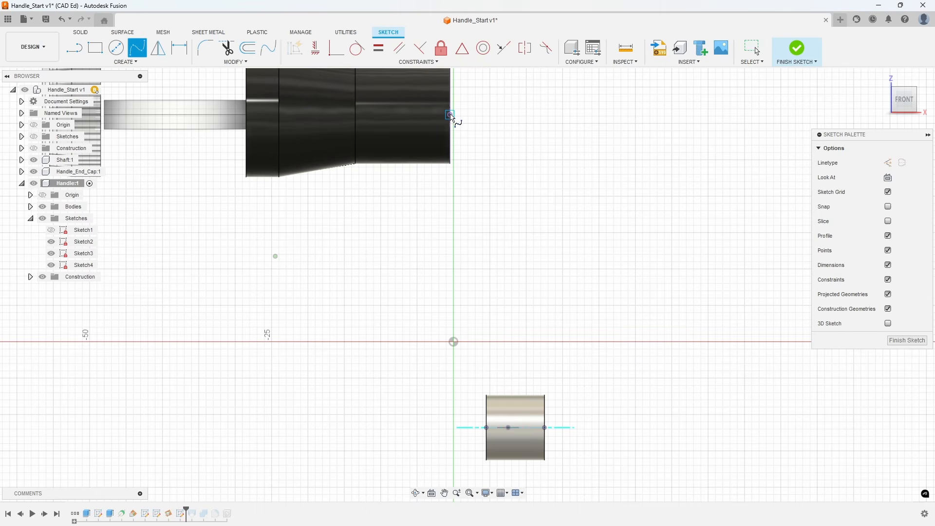
{"action": "left_click", "coordinate": [450, 115]}
{"action": "left_click", "coordinate": [487, 115]}
{"action": "left_click", "coordinate": [540, 139]}
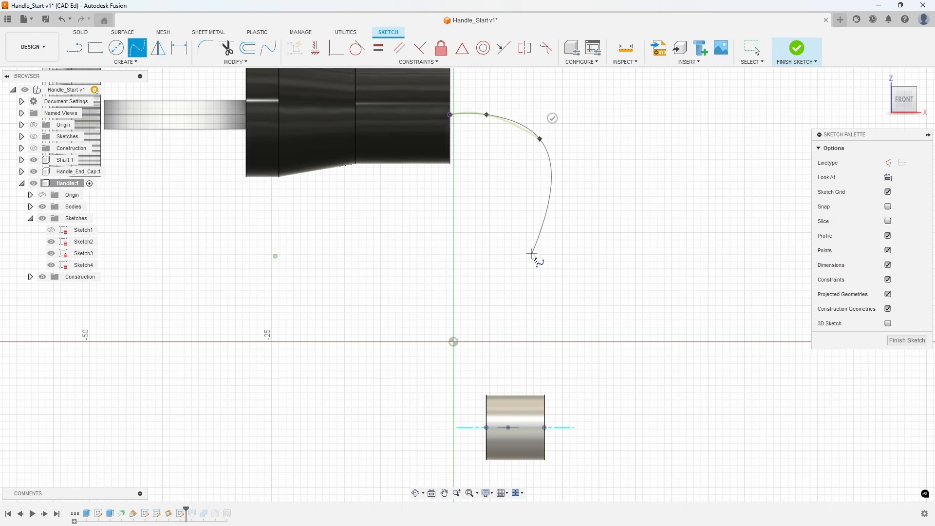
{"action": "left_click", "coordinate": [531, 259]}
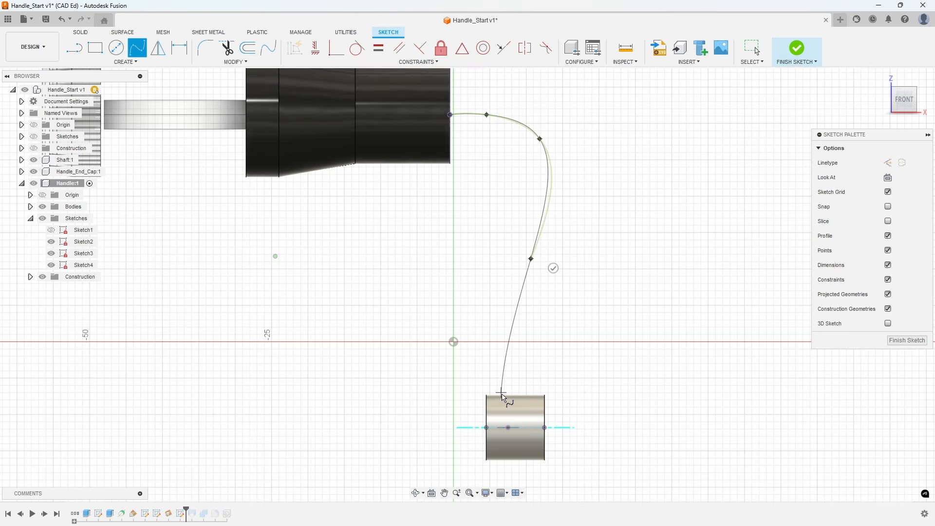
{"action": "left_click", "coordinate": [509, 428]}
{"action": "left_click", "coordinate": [532, 428]}
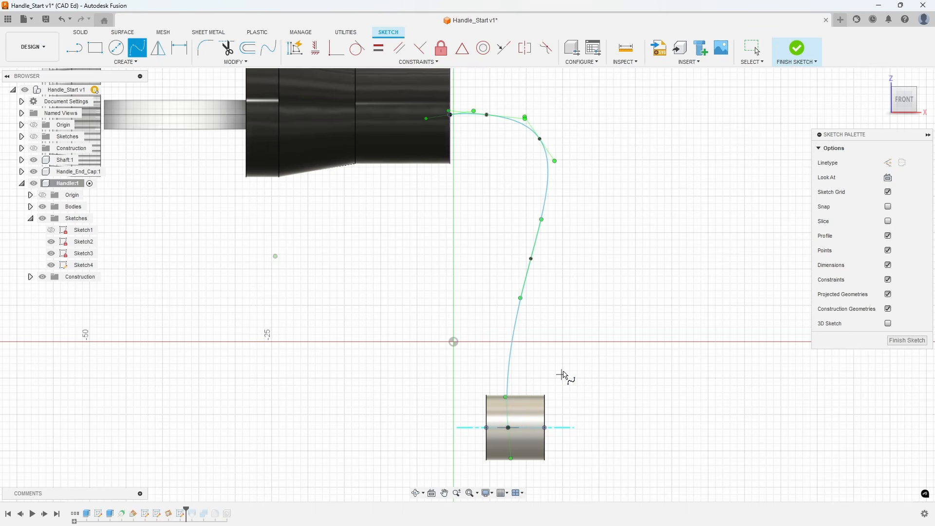
Constrain the spline's end tangent handles with Horizontal/Vertical: horizontal at the handle end and vertical at the ellipse center.
{"action": "left_click", "coordinate": [318, 51]}
{"action": "scroll", "coordinate": [431, 98], "scroll_direction": "up", "scroll_amount": 3}
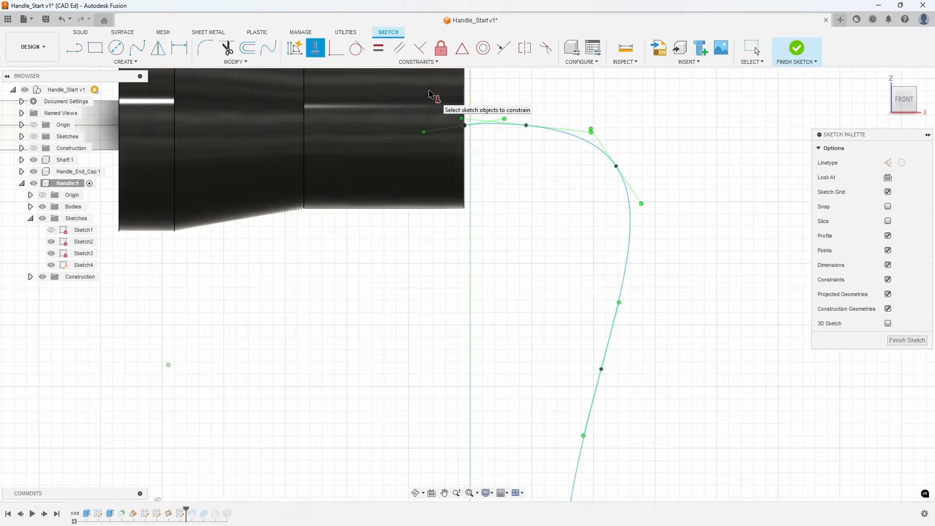
{"action": "scroll", "coordinate": [432, 94], "scroll_direction": "up", "scroll_amount": 3}
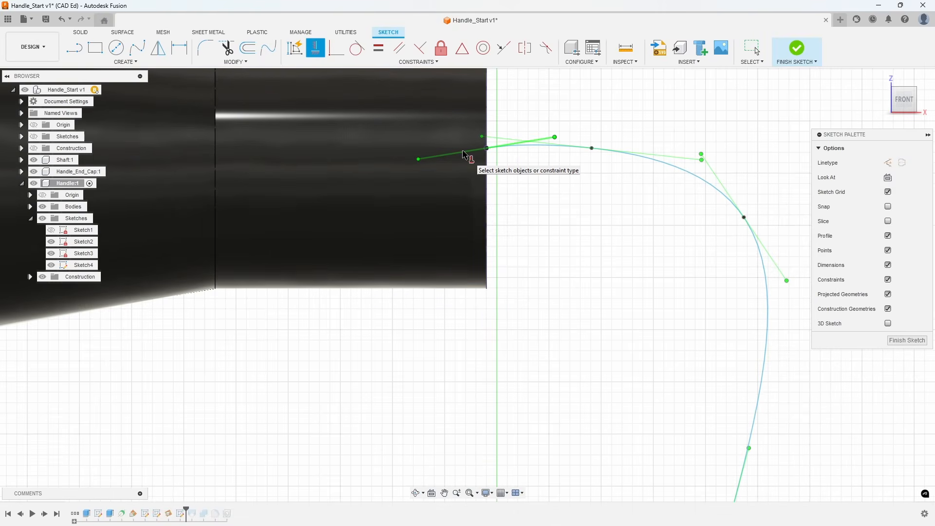
{"action": "left_click", "coordinate": [464, 155]}
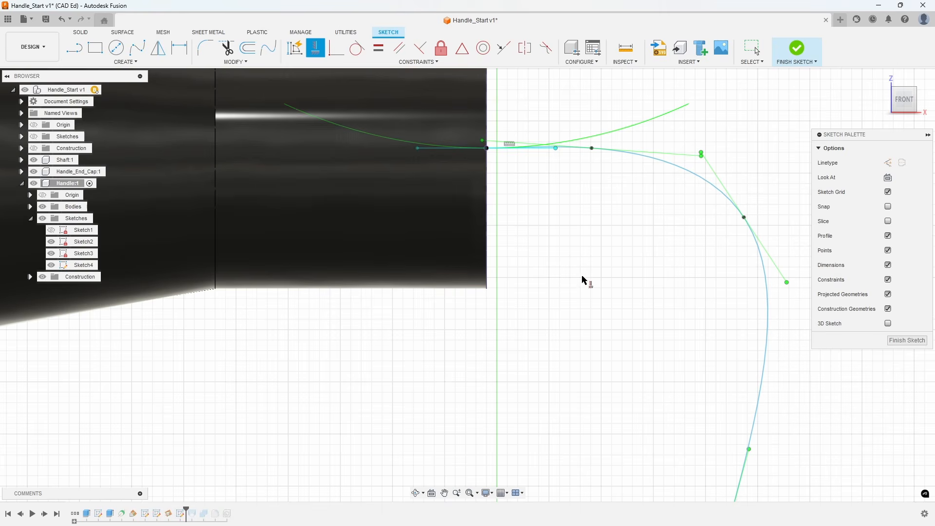
{"action": "middle_click_drag", "start_coordinate": [587, 319], "coordinate": [582, 168]}
{"action": "scroll", "coordinate": [584, 146], "scroll_direction": "down", "scroll_amount": 5}
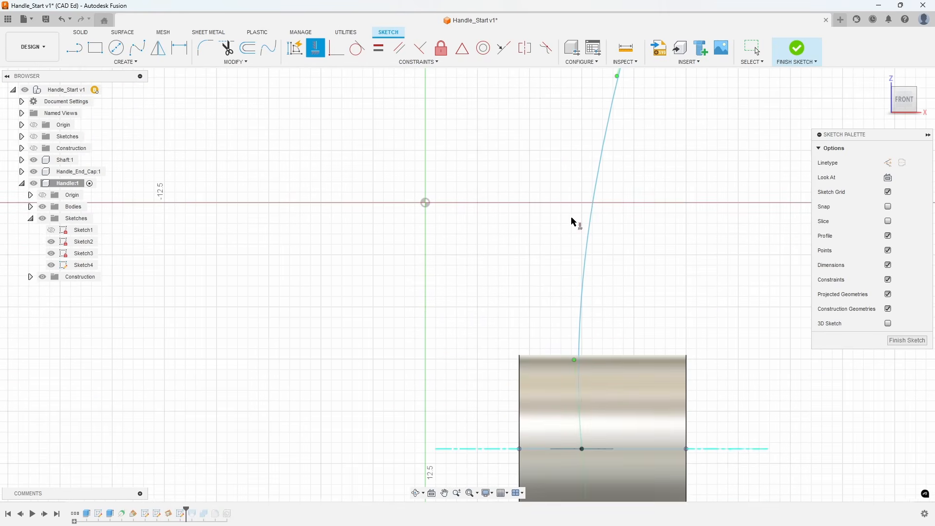
{"action": "left_click", "coordinate": [573, 373]}
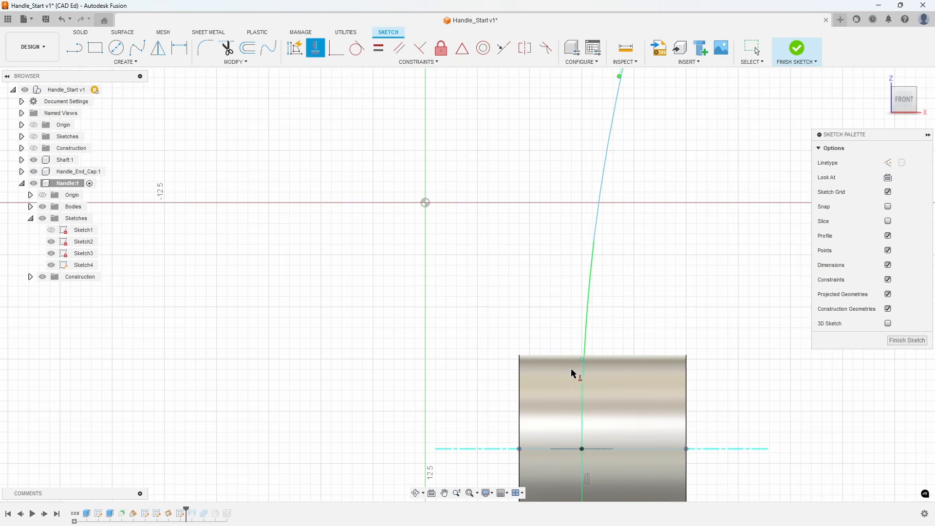
Finish the spline sketch and roll the timeline marker forward to the end of the feature history.
{"action": "scroll", "coordinate": [506, 322], "scroll_direction": "down", "scroll_amount": 8}
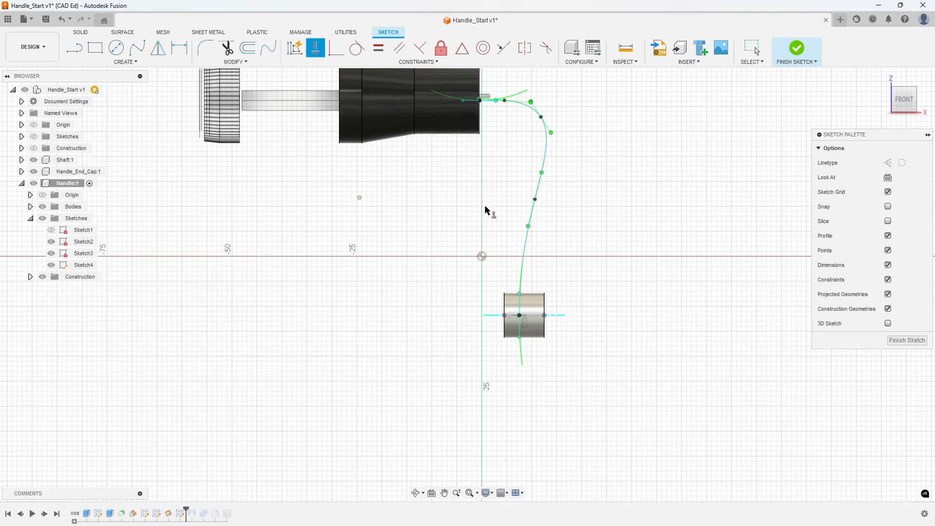
{"action": "middle_click_drag", "start_coordinate": [489, 209], "coordinate": [502, 259]}
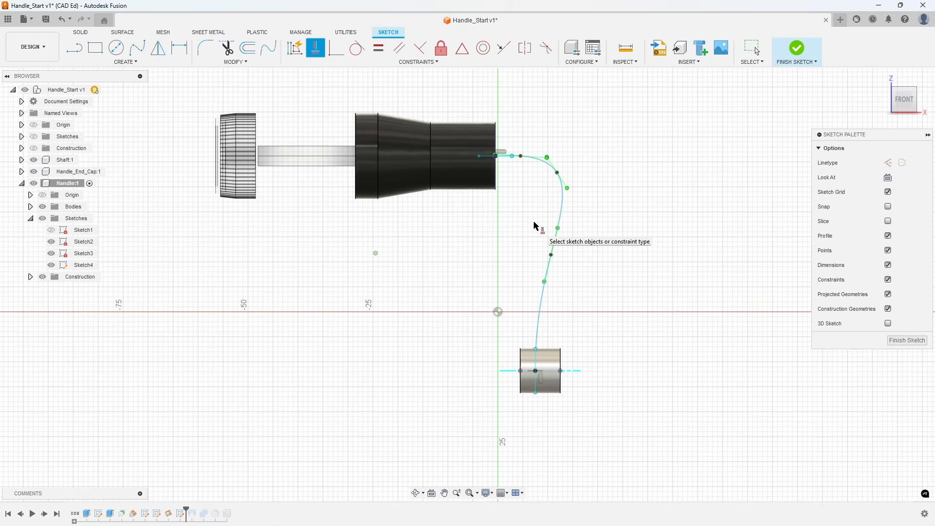
{"action": "left_click", "coordinate": [907, 340]}
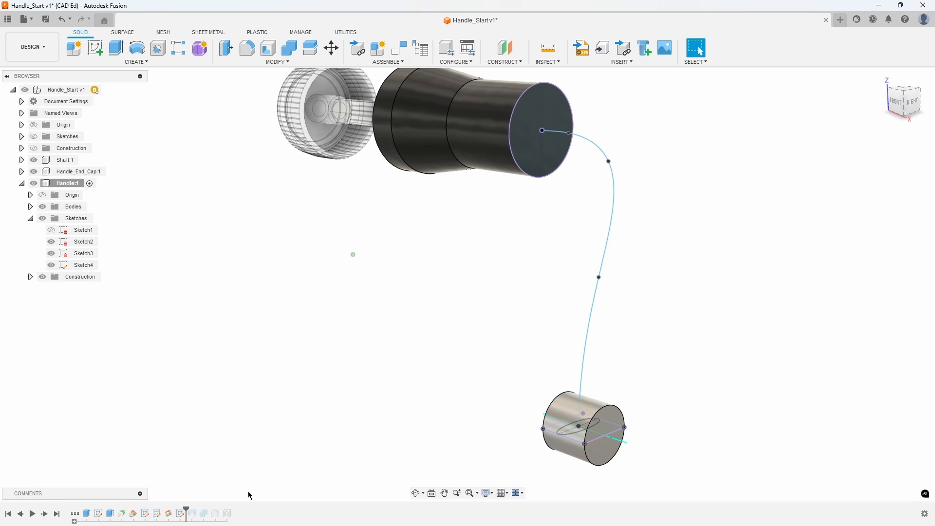
{"action": "left_click_drag", "start_coordinate": [186, 508], "coordinate": [234, 508]}
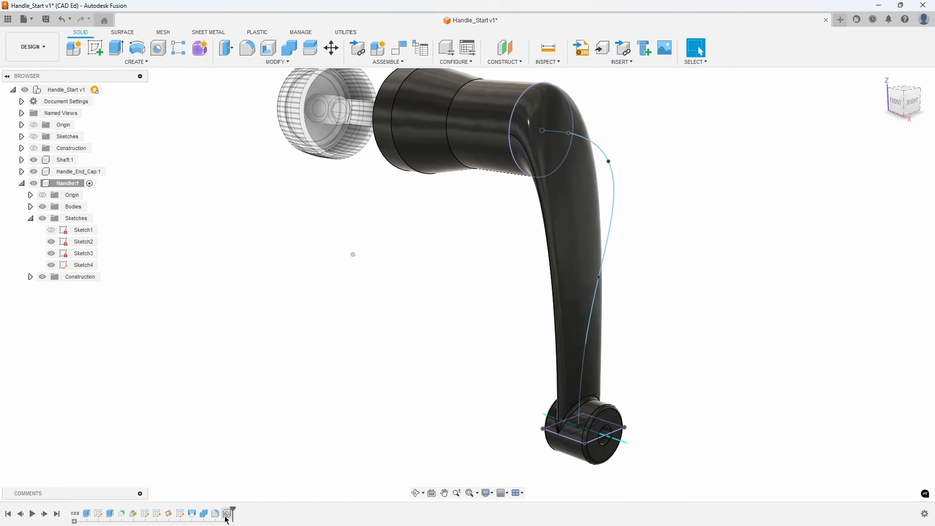
Edit the arm's loft feature to use the Centerline guide type with the spline as its centerline.
{"action": "right_click", "coordinate": [192, 514]}
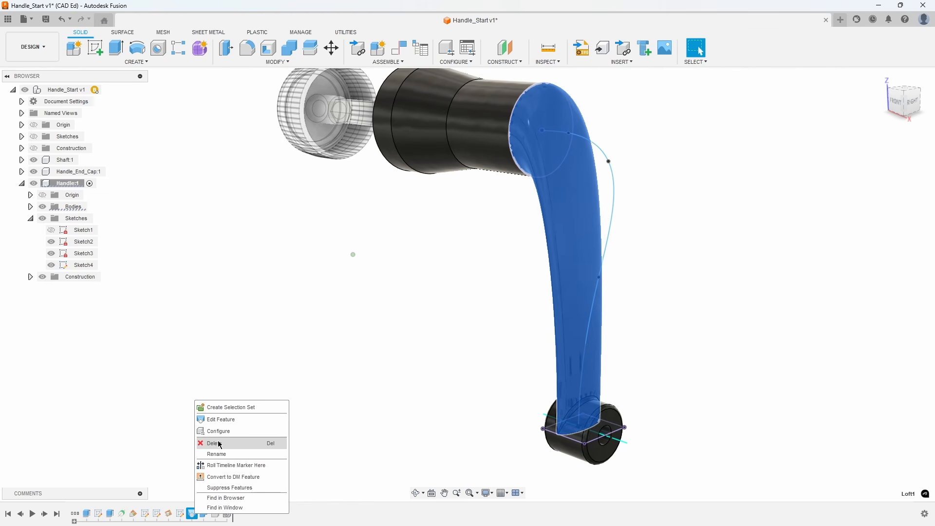
{"action": "left_click", "coordinate": [241, 425]}
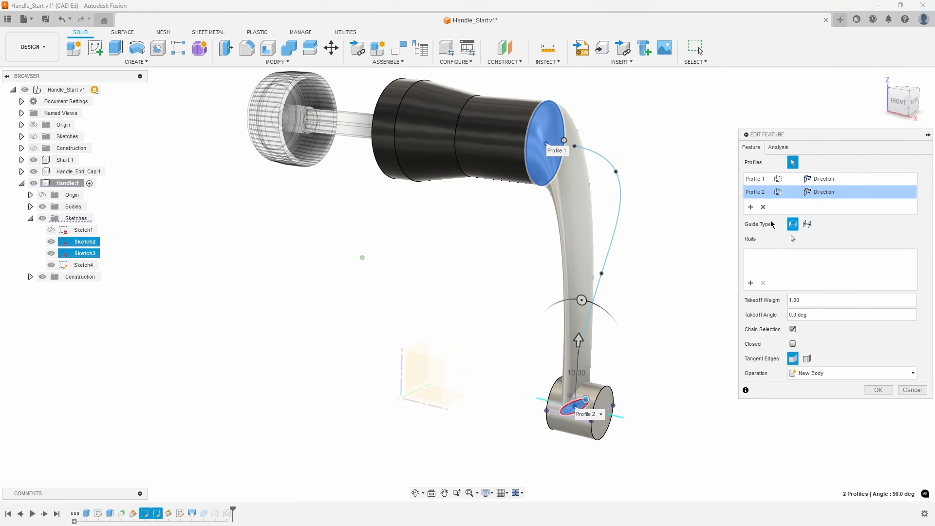
{"action": "left_click", "coordinate": [807, 224]}
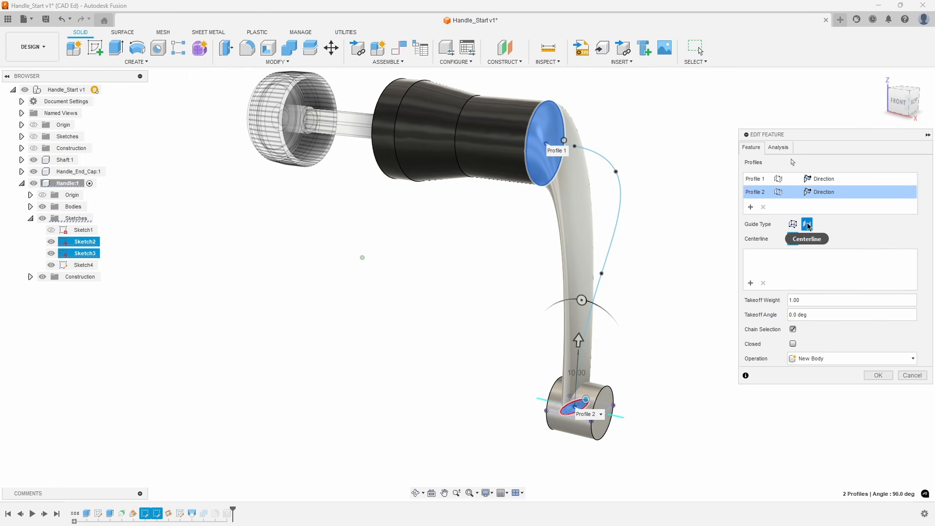
{"action": "left_click", "coordinate": [621, 206]}
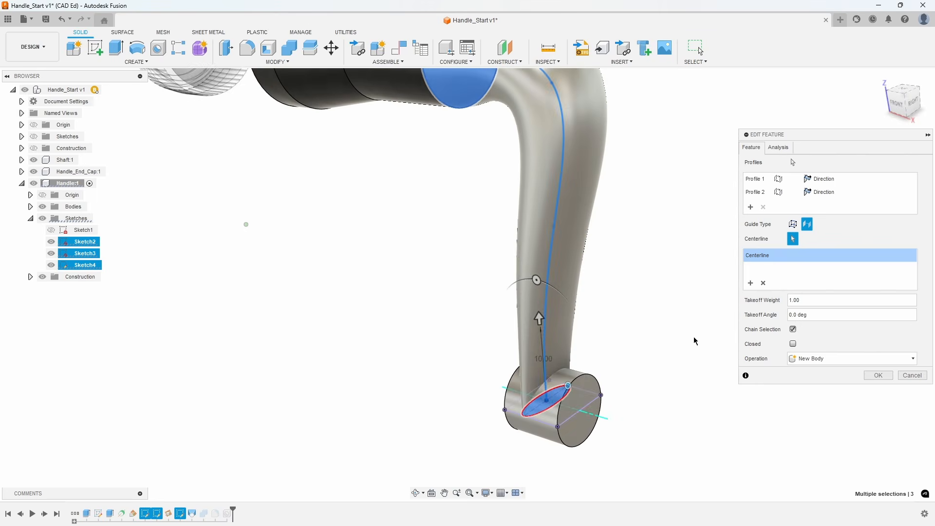
{"action": "left_click", "coordinate": [880, 375]}
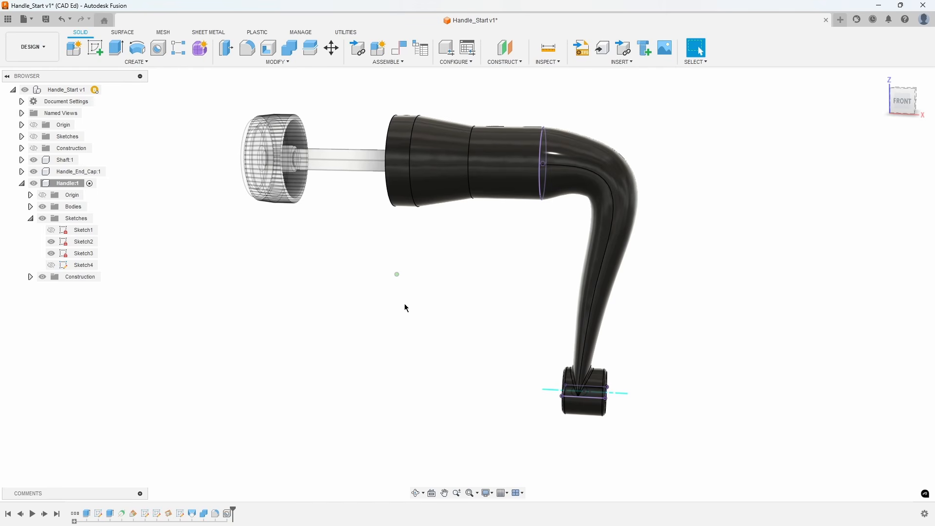
Show the spline sketch and reposition the spline's fit points inward and downward to reshape the lofted arm.
{"action": "left_click", "coordinate": [53, 265]}
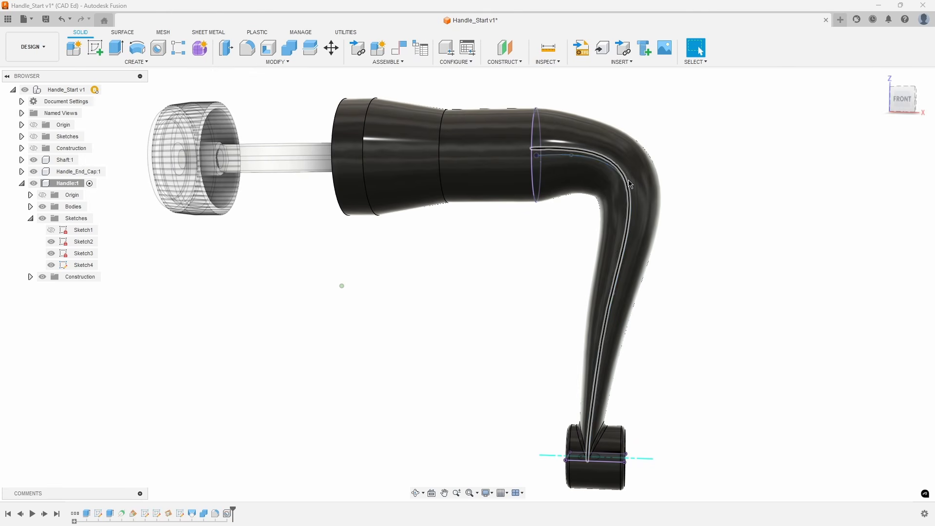
{"action": "left_click", "coordinate": [623, 178]}
{"action": "mouse_move", "coordinate": [624, 179]}
{"action": "left_mouse_down"}
{"action": "mouse_move", "coordinate": [633, 196]}
{"action": "mouse_move", "coordinate": [613, 205]}
{"action": "left_mouse_up"}
{"action": "mouse_move", "coordinate": [572, 154]}
{"action": "left_mouse_down"}
{"action": "mouse_move", "coordinate": [591, 157]}
{"action": "mouse_move", "coordinate": [579, 178]}
{"action": "left_mouse_up"}
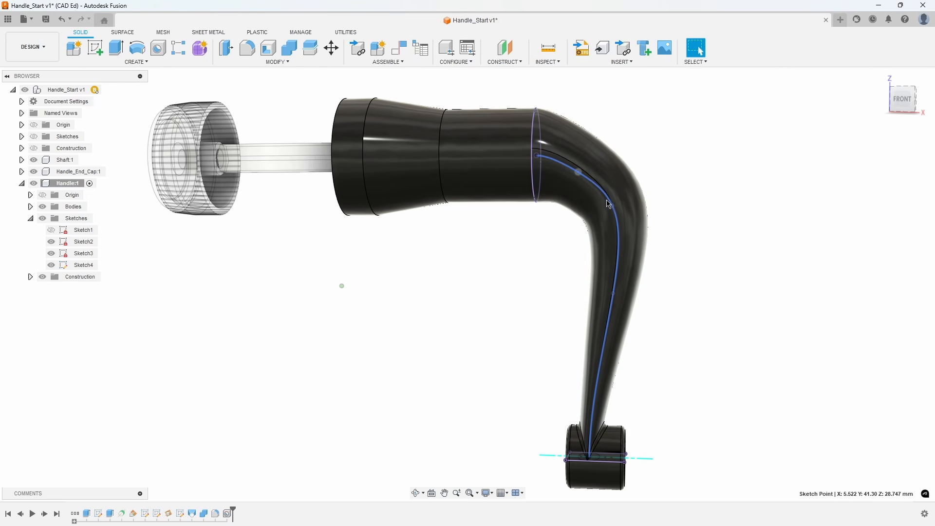
{"action": "left_click_drag", "start_coordinate": [613, 207], "coordinate": [605, 233]}
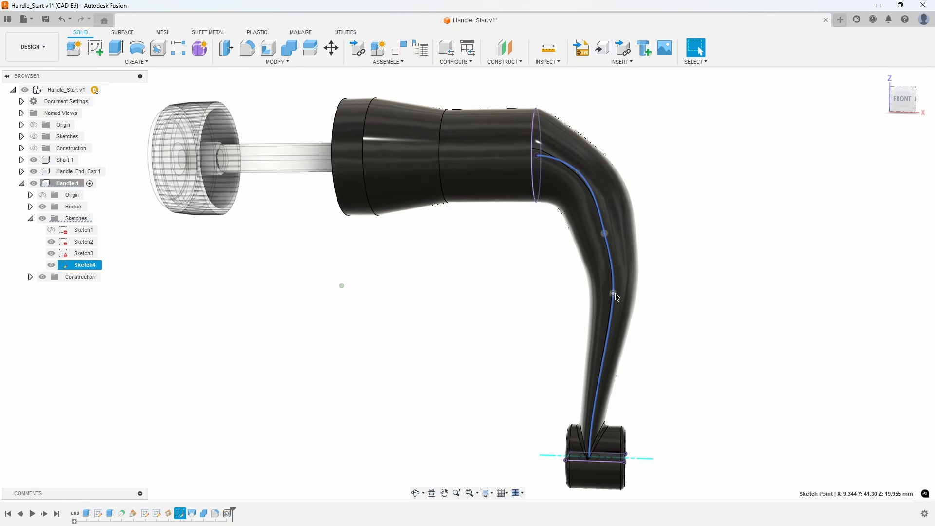
{"action": "left_click_drag", "start_coordinate": [615, 295], "coordinate": [596, 293]}
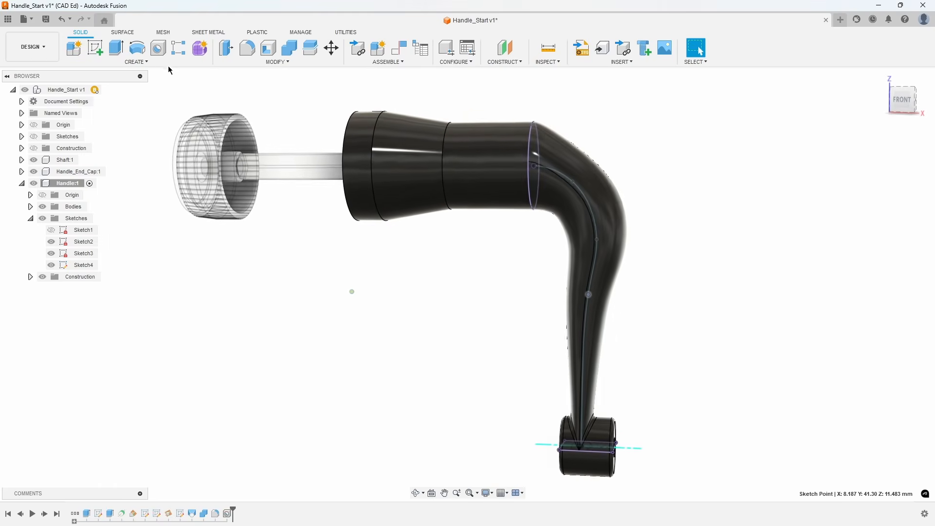
Undo everything back through the timeline rollback made before the spline path, and save the design with the version description User Saved.
{"action": "left_click", "coordinate": [73, 22]}
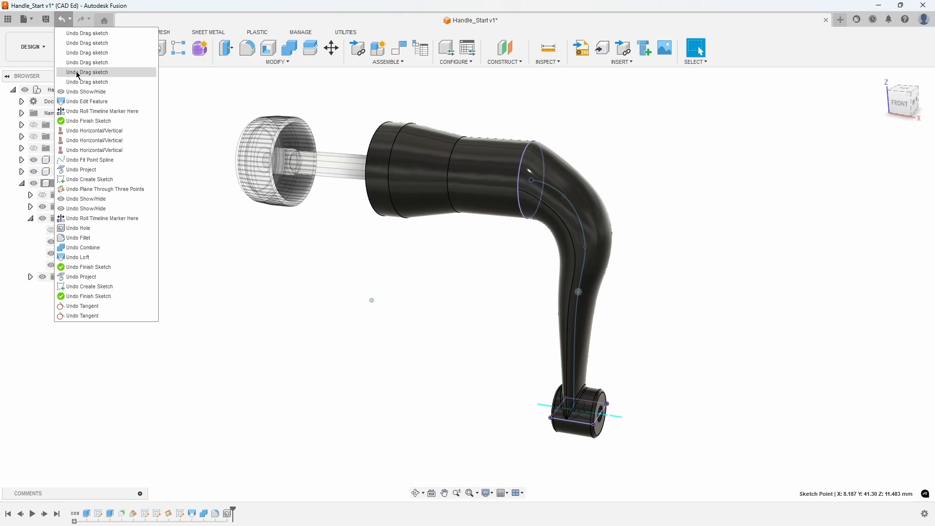
{"action": "left_click", "coordinate": [105, 222]}
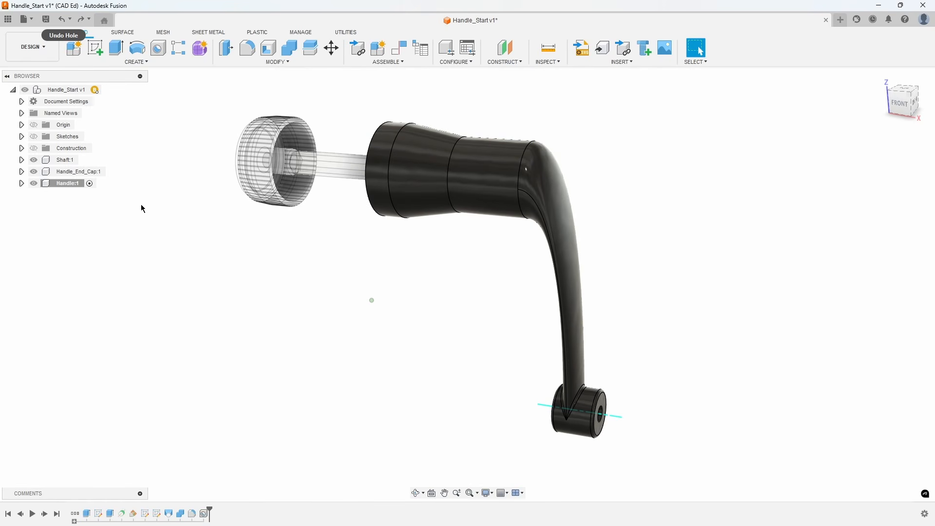
{"action": "left_click", "coordinate": [47, 20]}
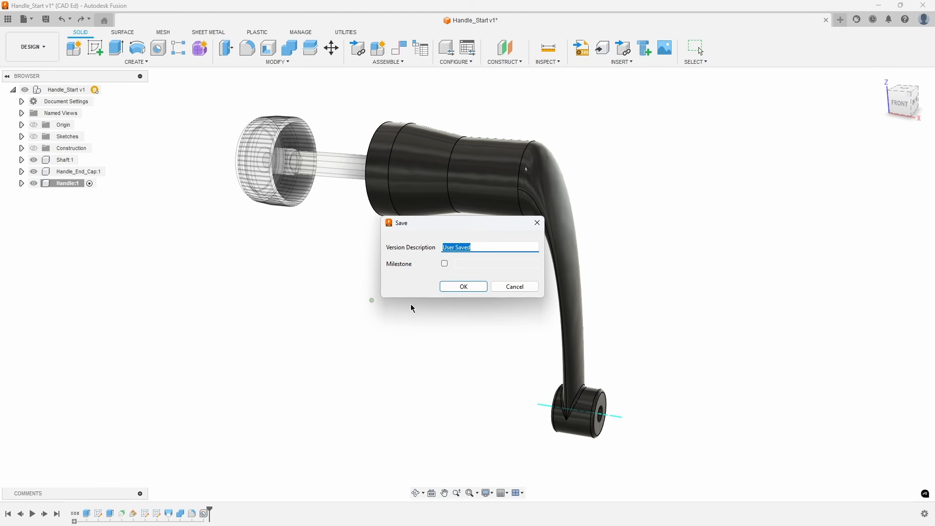
{"action": "left_click", "coordinate": [464, 287]}
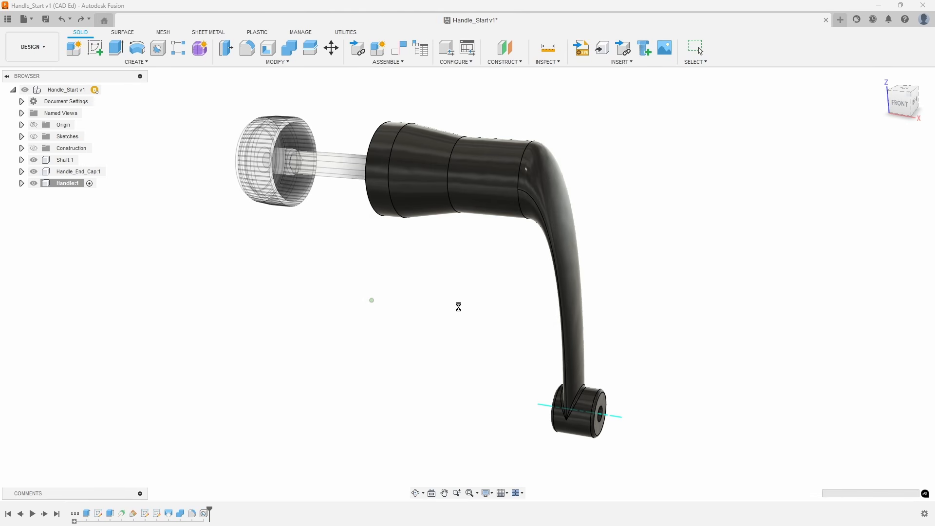